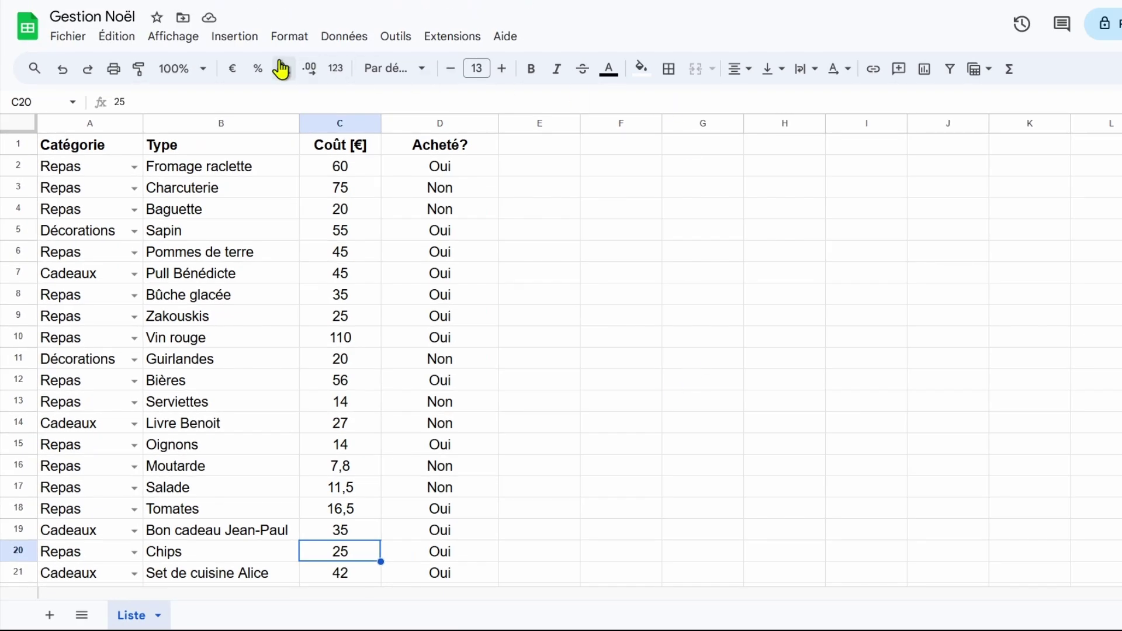
Start a pivot table using Liste!A1:D25 as the source range, placed on a new sheet.
left_click(235, 37)
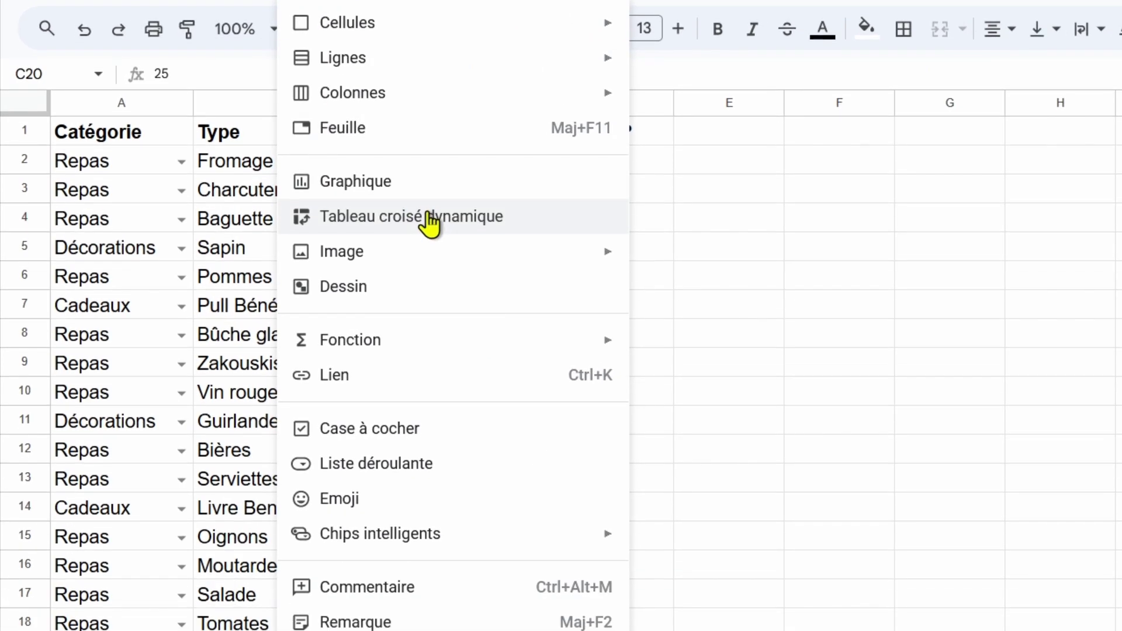
left_click(430, 219)
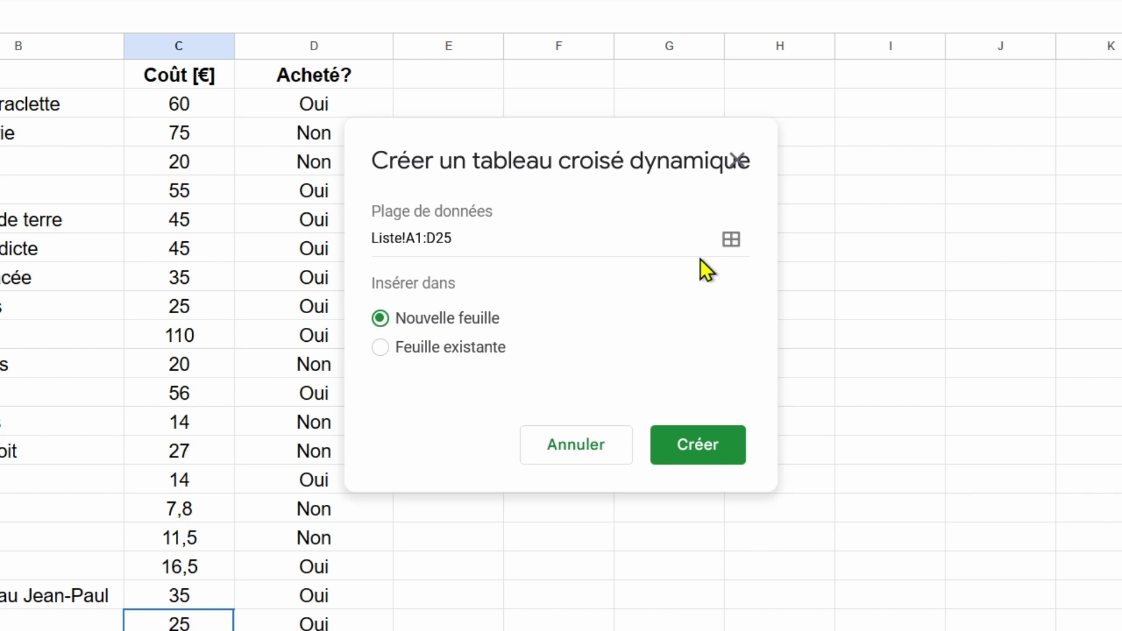
left_click(738, 248)
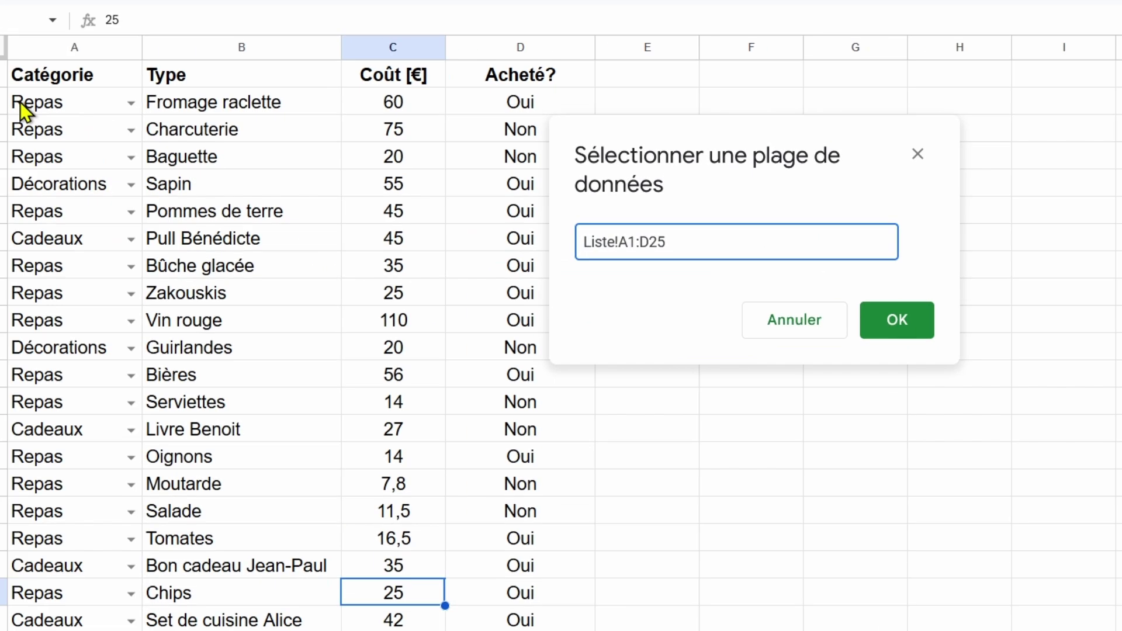
mouse_move(80, 77)
left_mouse_down()
mouse_move(504, 568)
mouse_move(560, 468)
mouse_move(547, 398)
left_mouse_up()
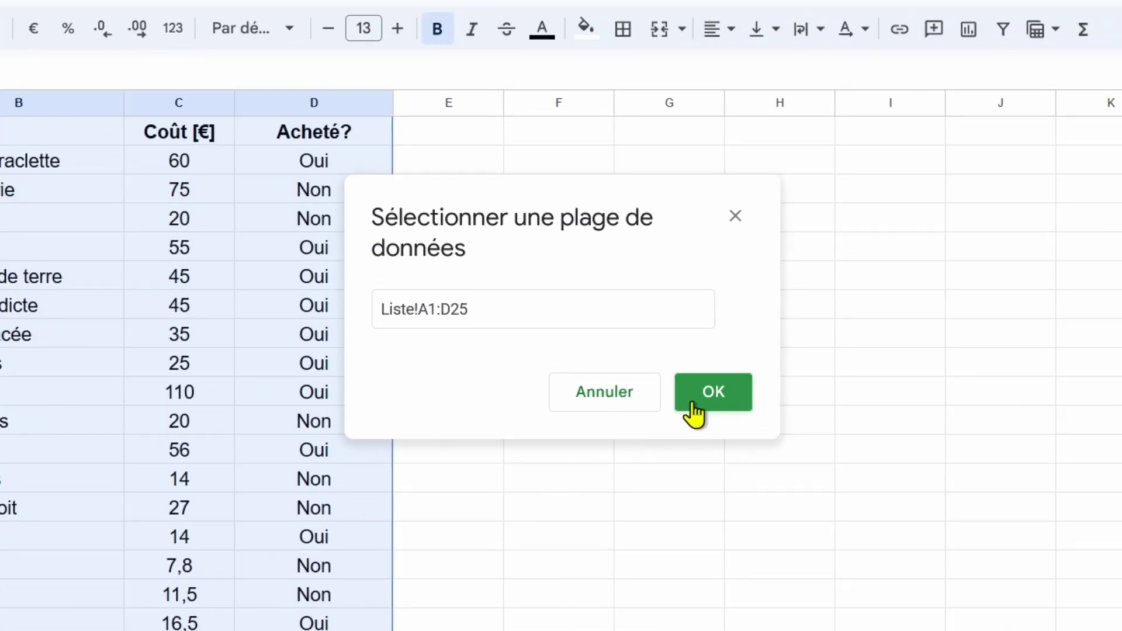
left_click(693, 403)
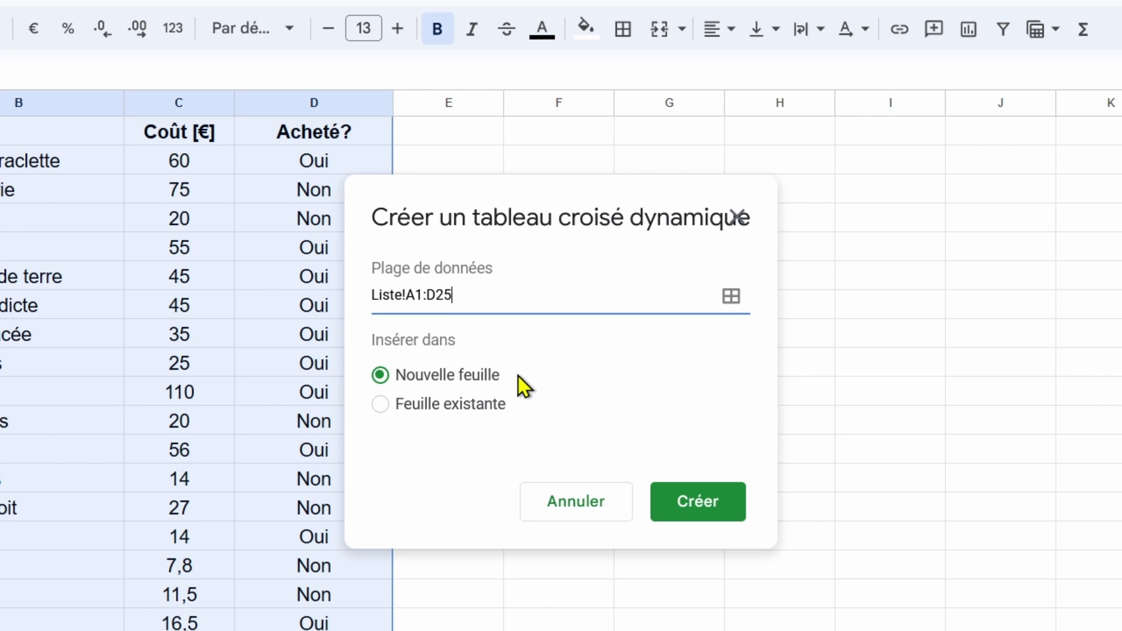
Create the pivot table on the new sheet 'Tableau croisé dynamique 3'.
left_click(704, 514)
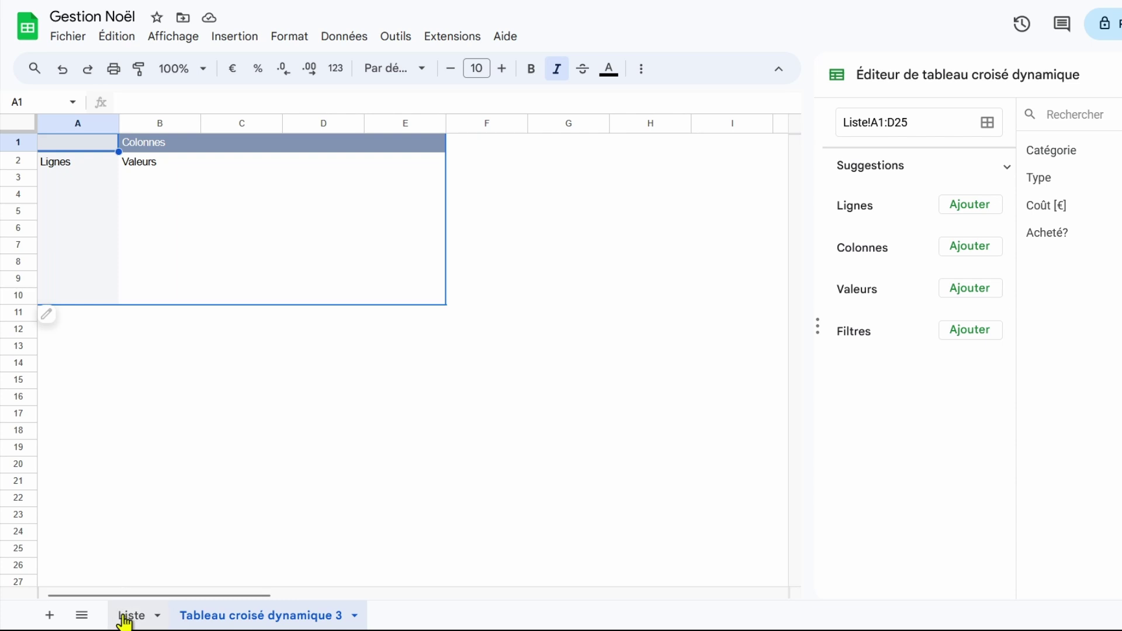
left_click(125, 615)
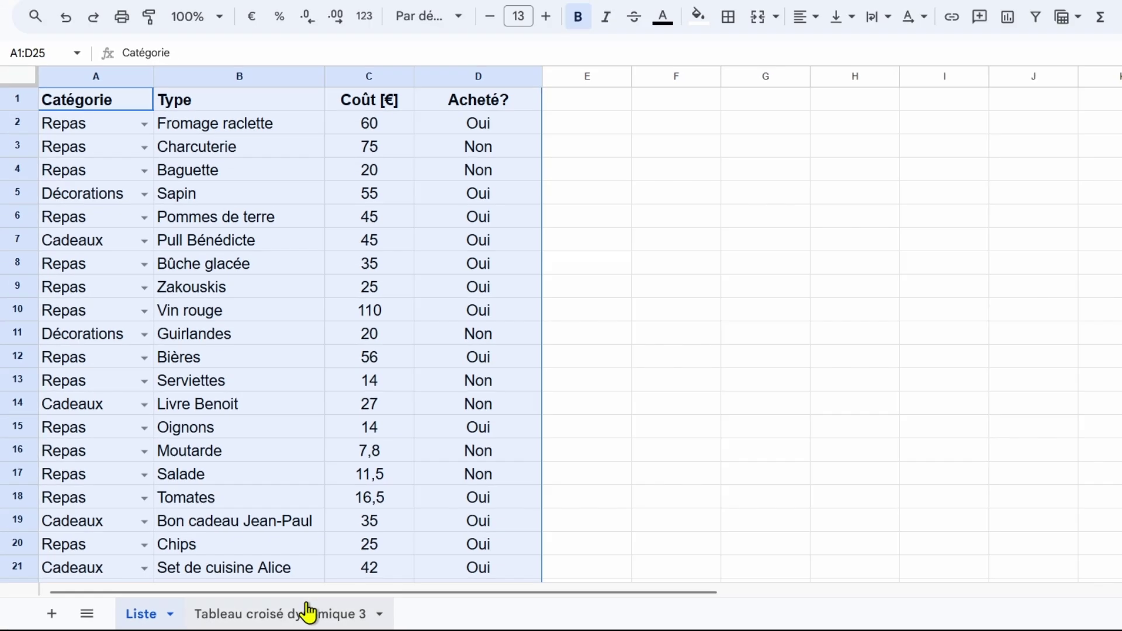
left_click(305, 612)
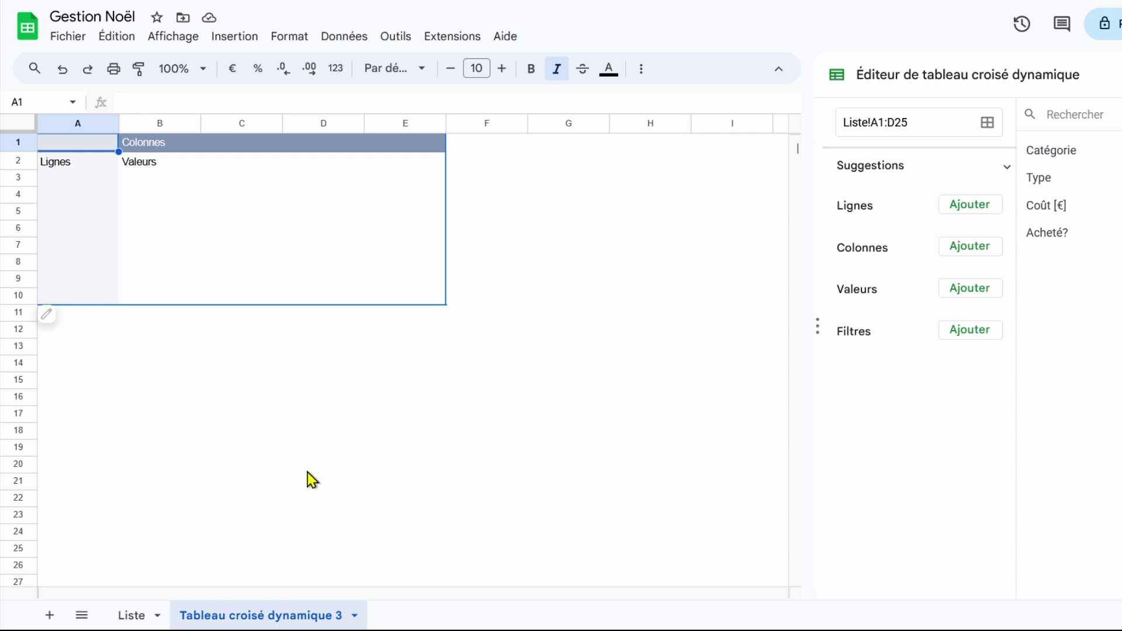
left_click(131, 615)
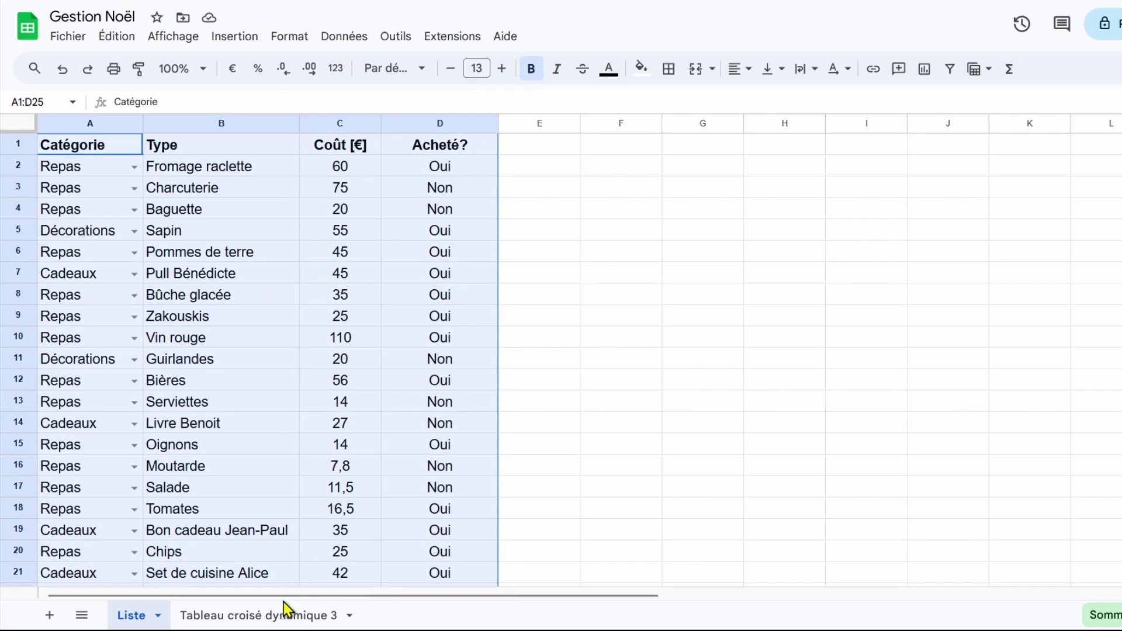
left_click(284, 612)
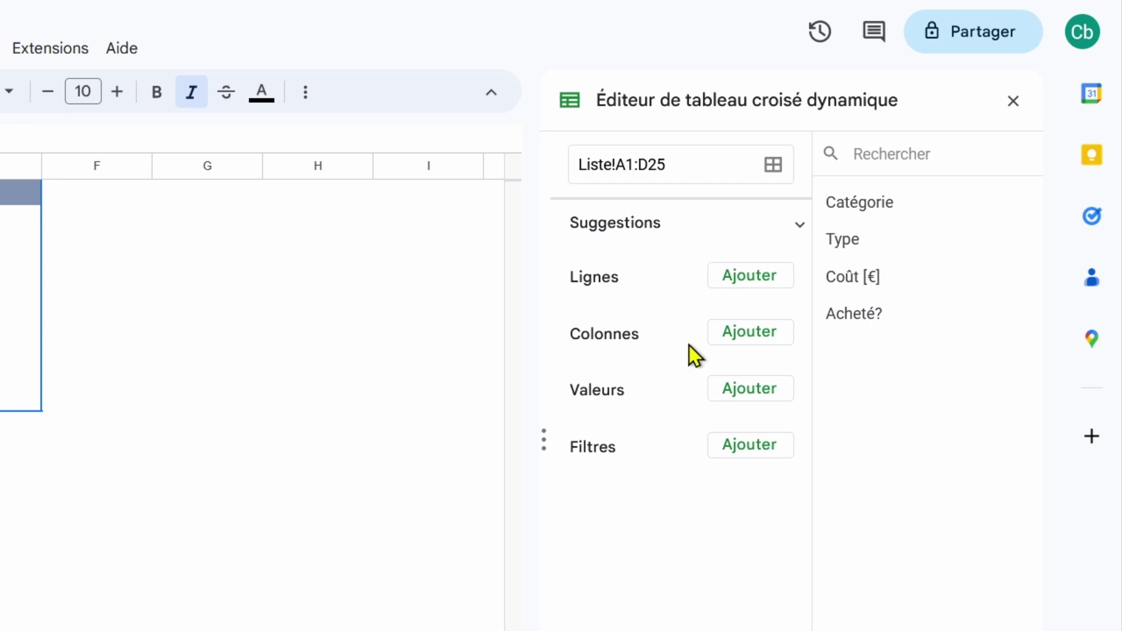
Add Catégorie, then Type, as row groupings in the pivot editor.
left_click(753, 287)
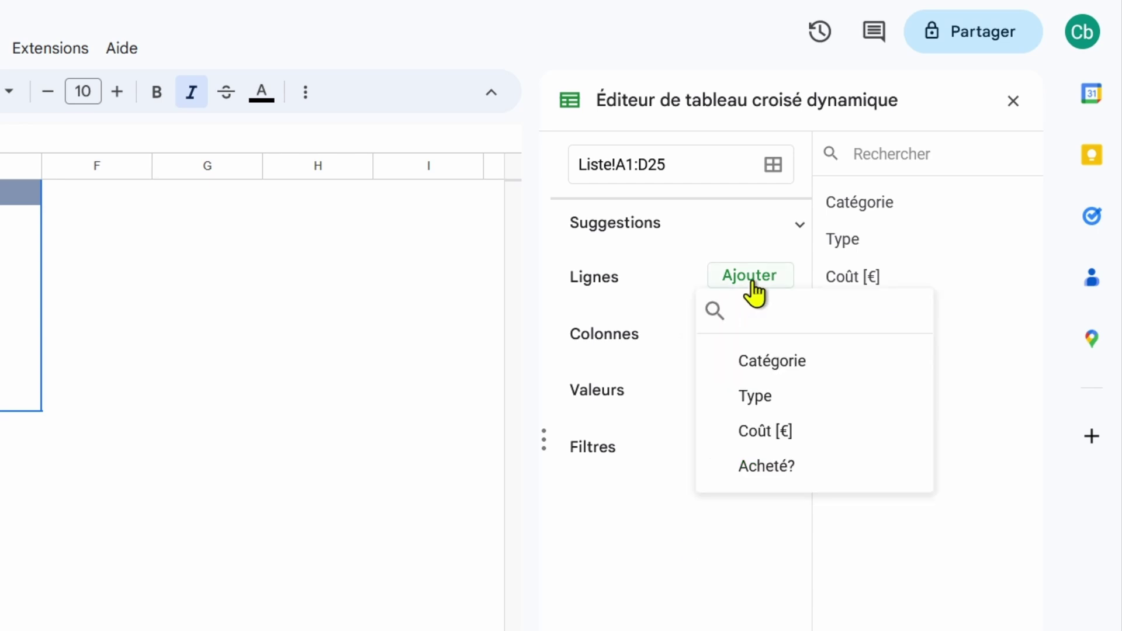
left_click(795, 363)
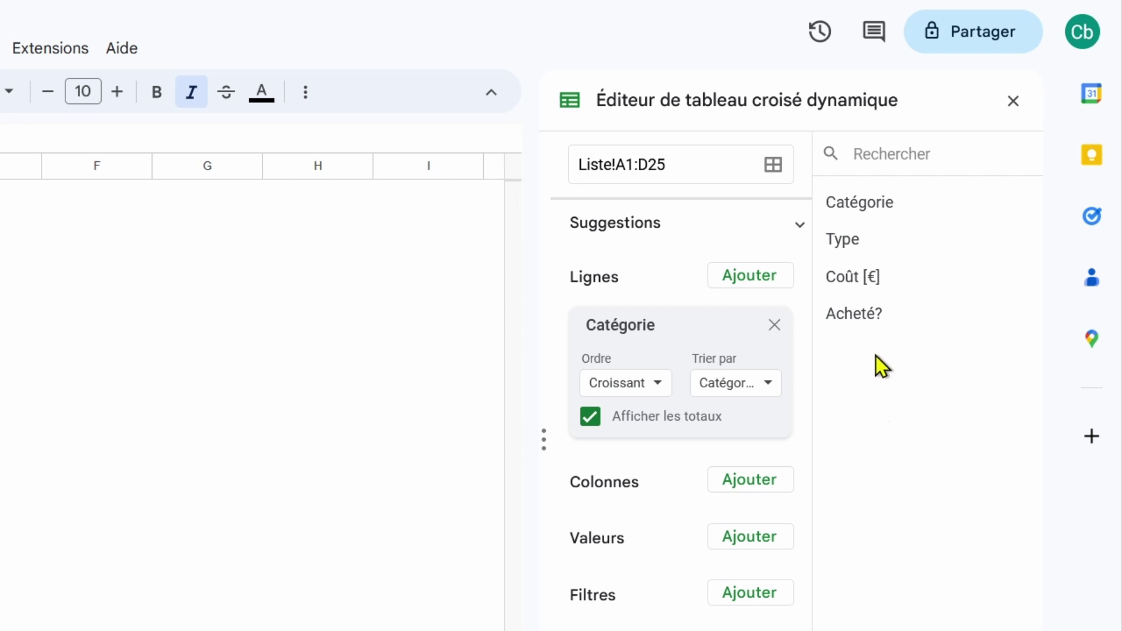
left_click(755, 285)
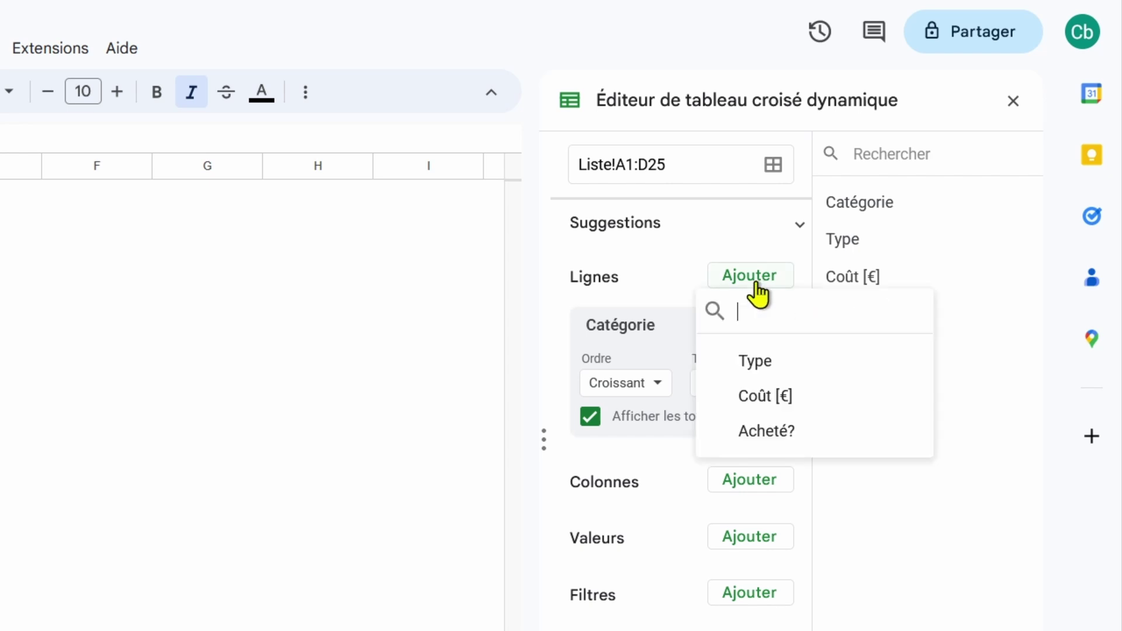
left_click(759, 362)
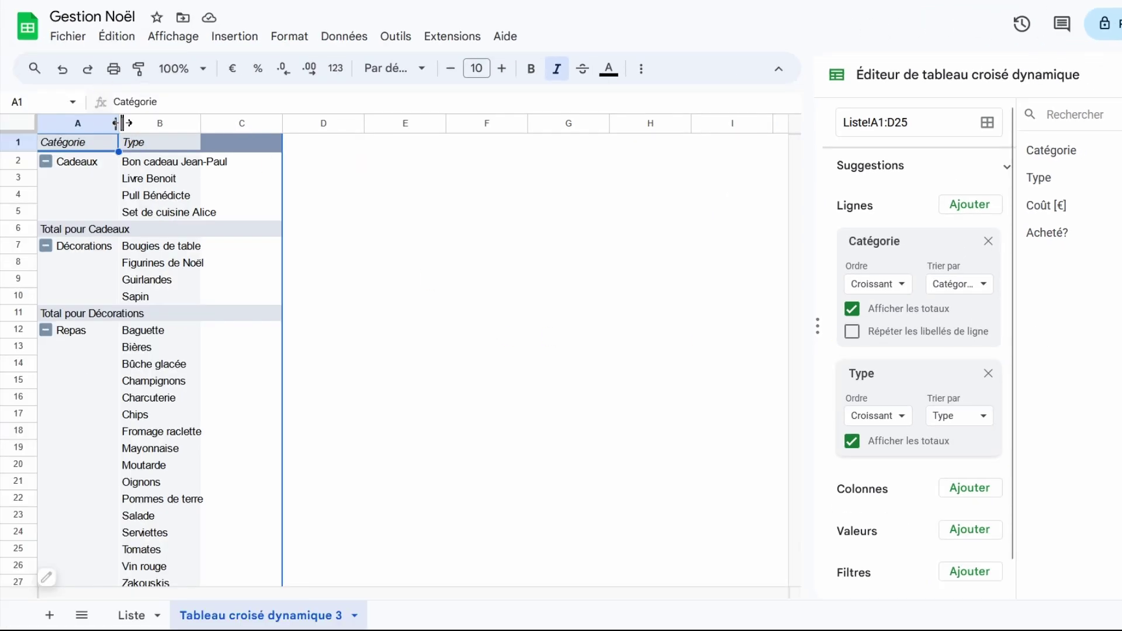
Widen columns A and B so category labels and item names fit.
left_click_drag(119, 123, 151, 122)
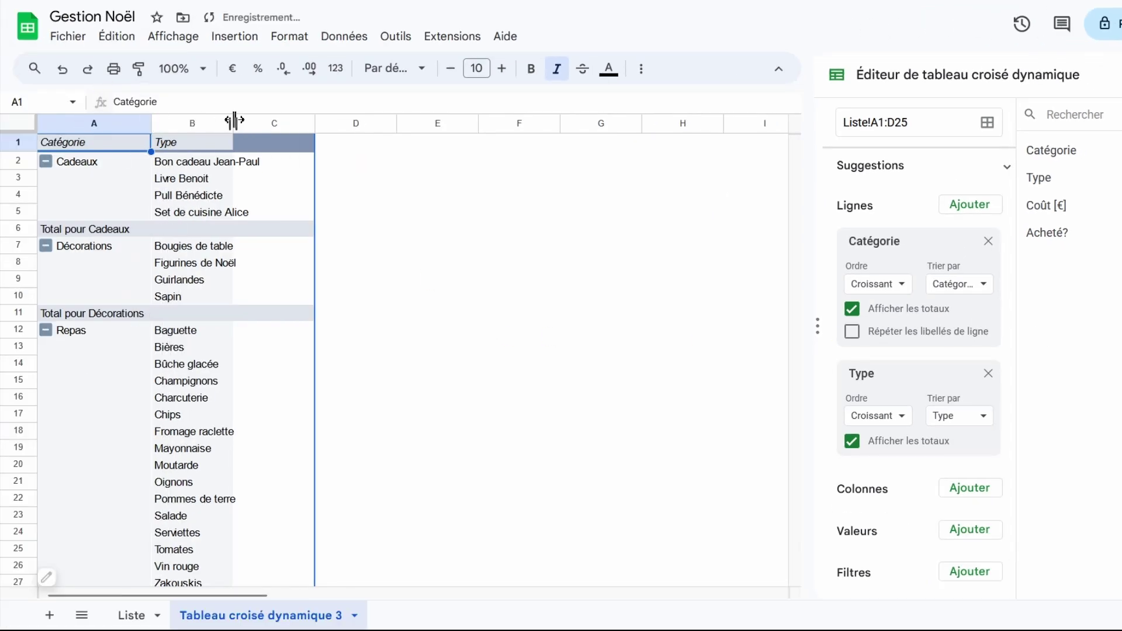
left_click_drag(234, 123, 291, 123)
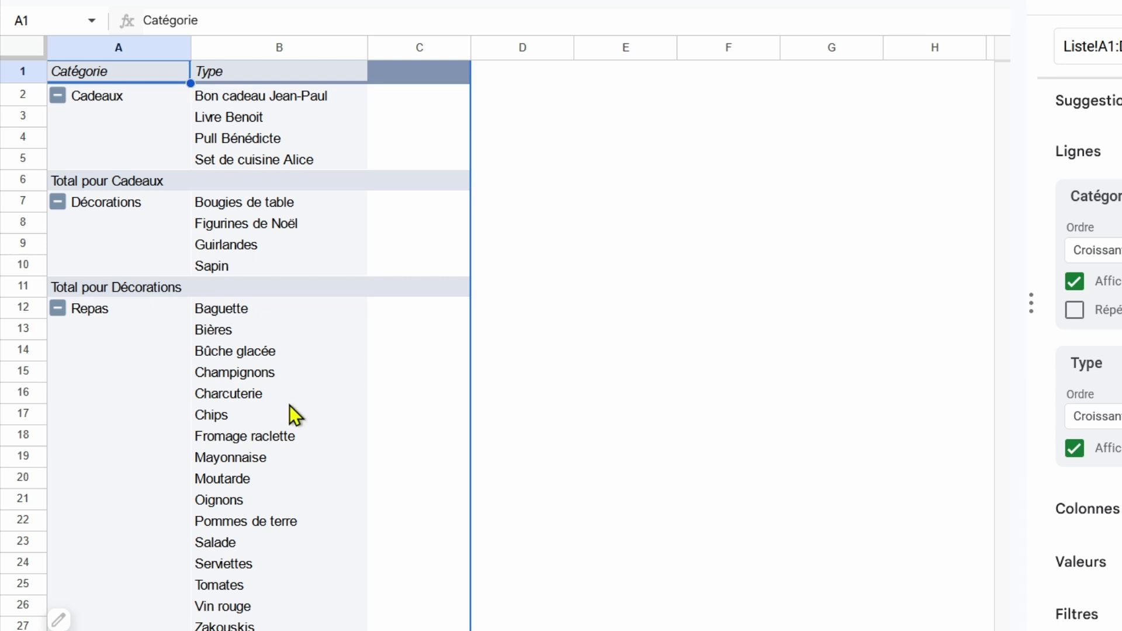
Collapse Repas, Décorations and Cadeaux to their total rows, then go to the Liste sheet.
left_click(58, 308)
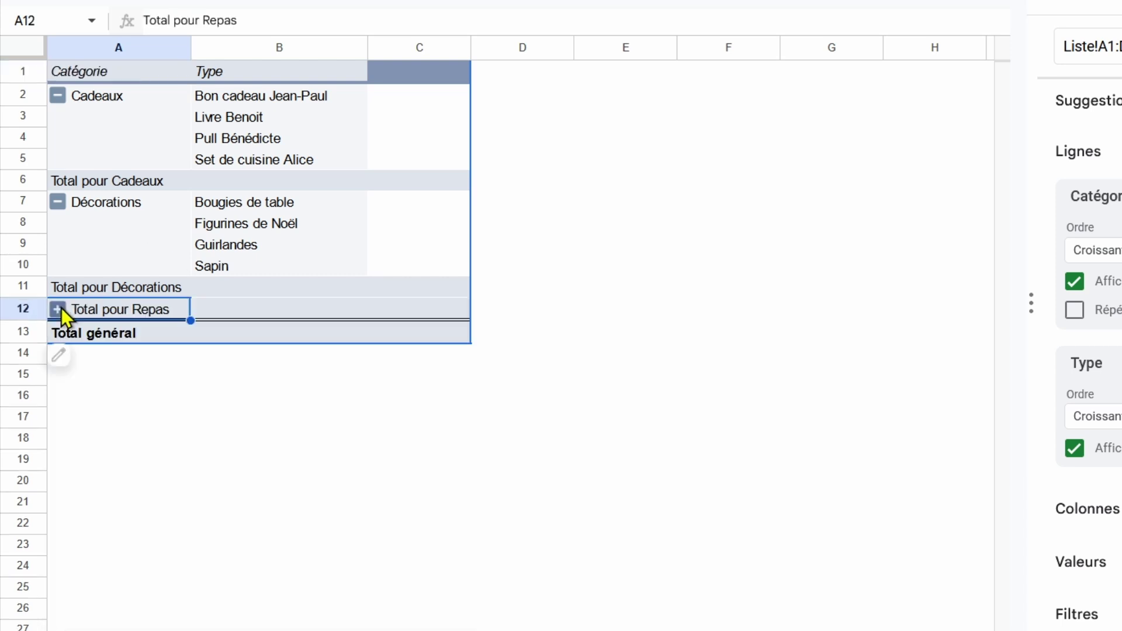
left_click(57, 202)
left_click(46, 160)
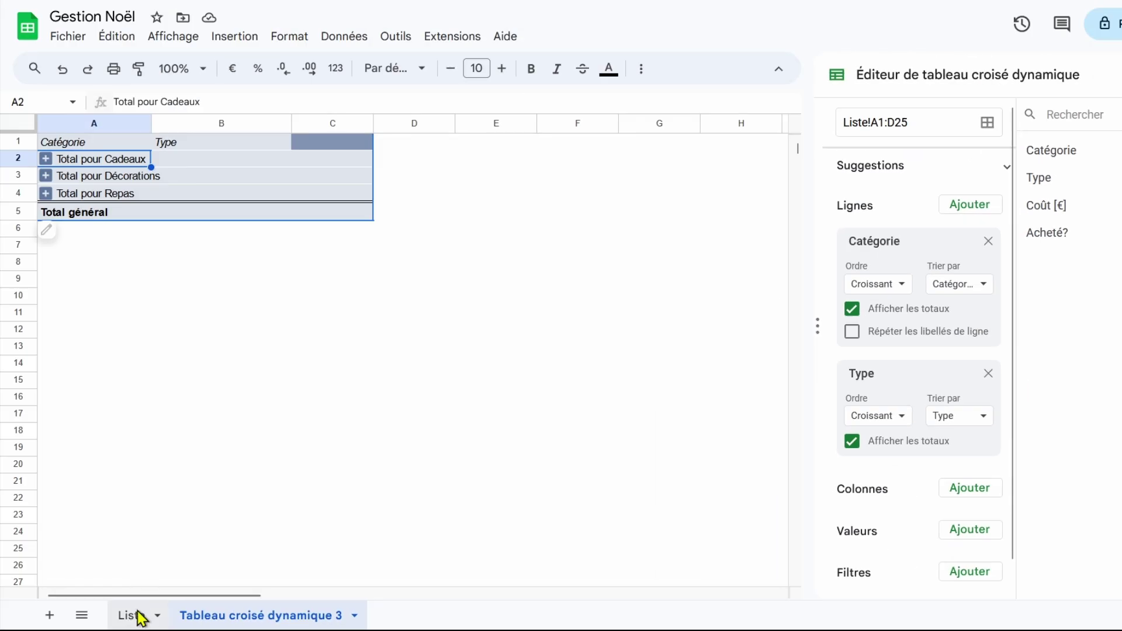
left_click(140, 618)
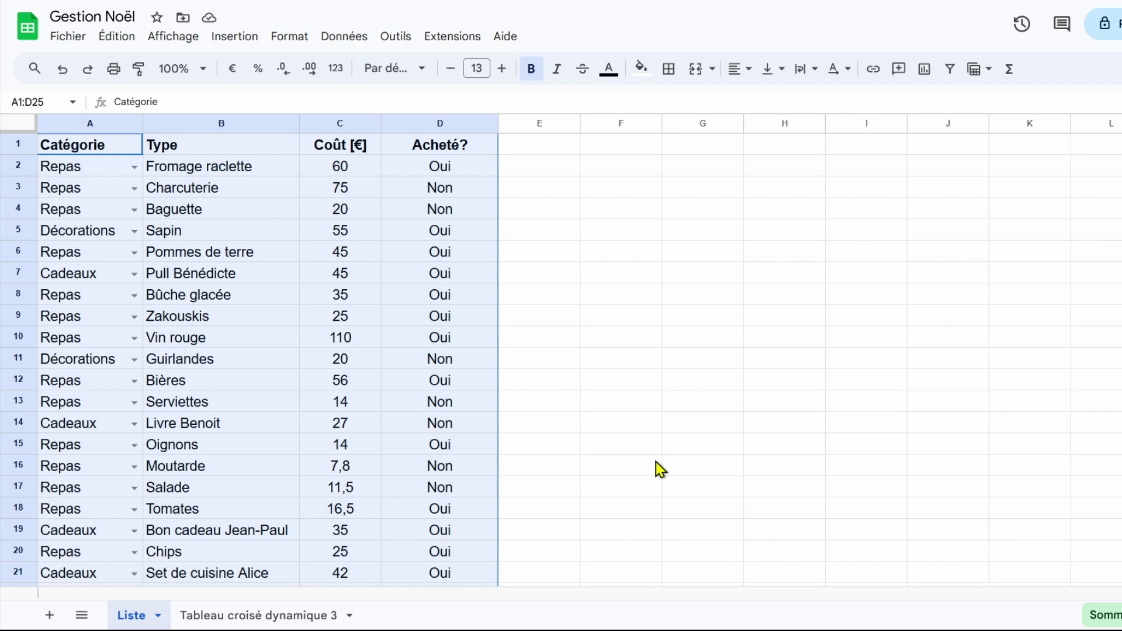
Add Coût [€] as the pivot value, summarized with SUM (total 801,4).
left_click(255, 615)
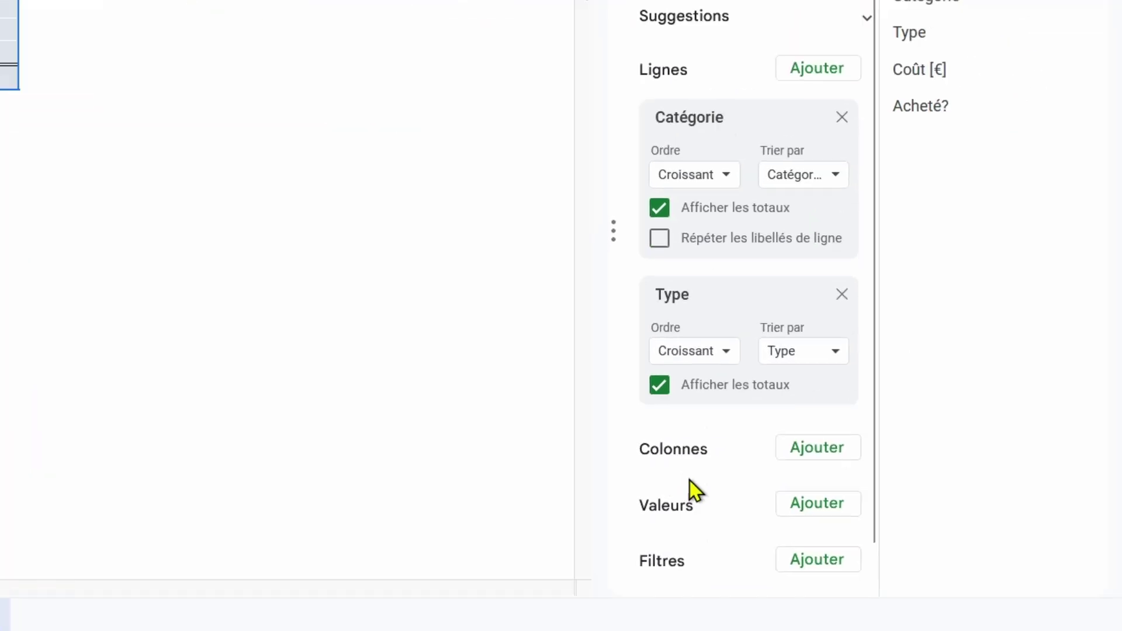
left_click(730, 497)
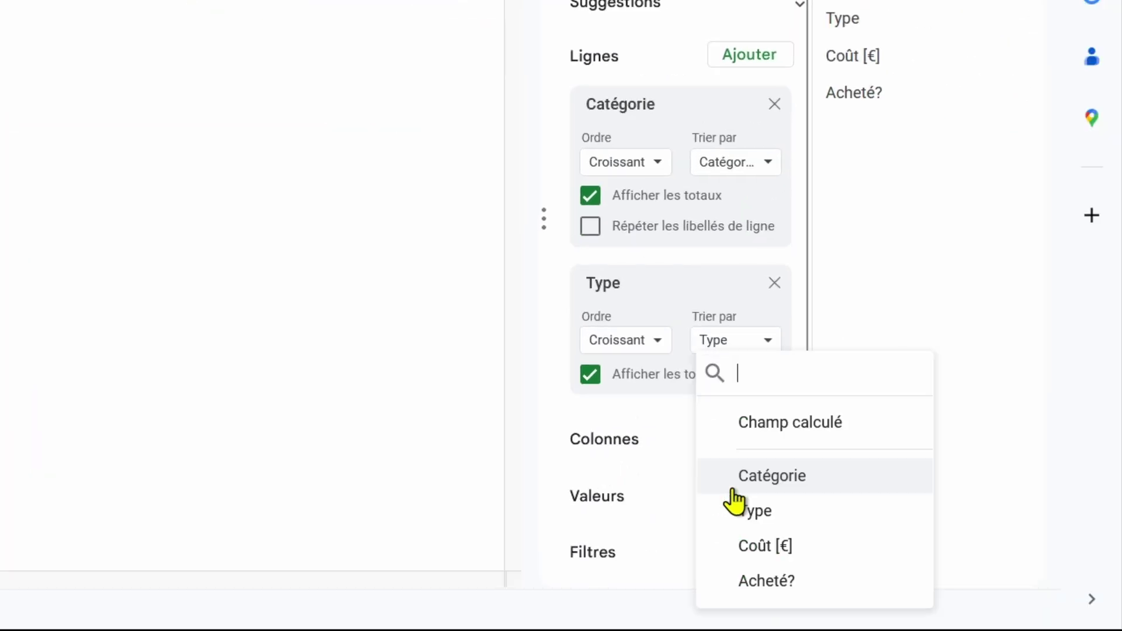
left_click(793, 546)
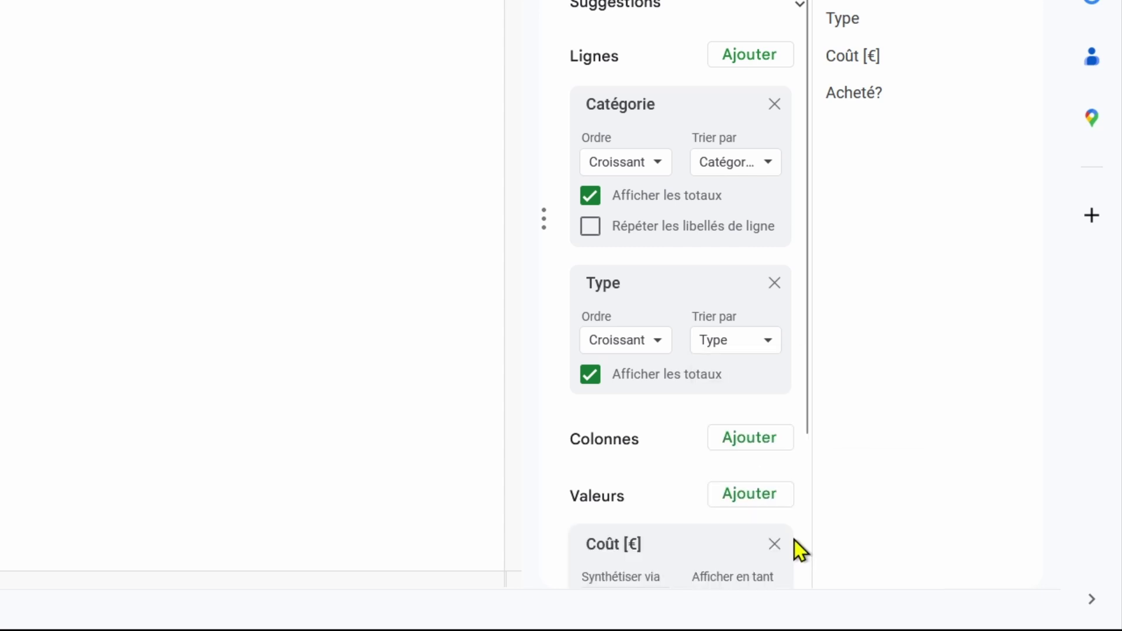
scroll(726, 343, "down", 3)
scroll(724, 331, "down", 1)
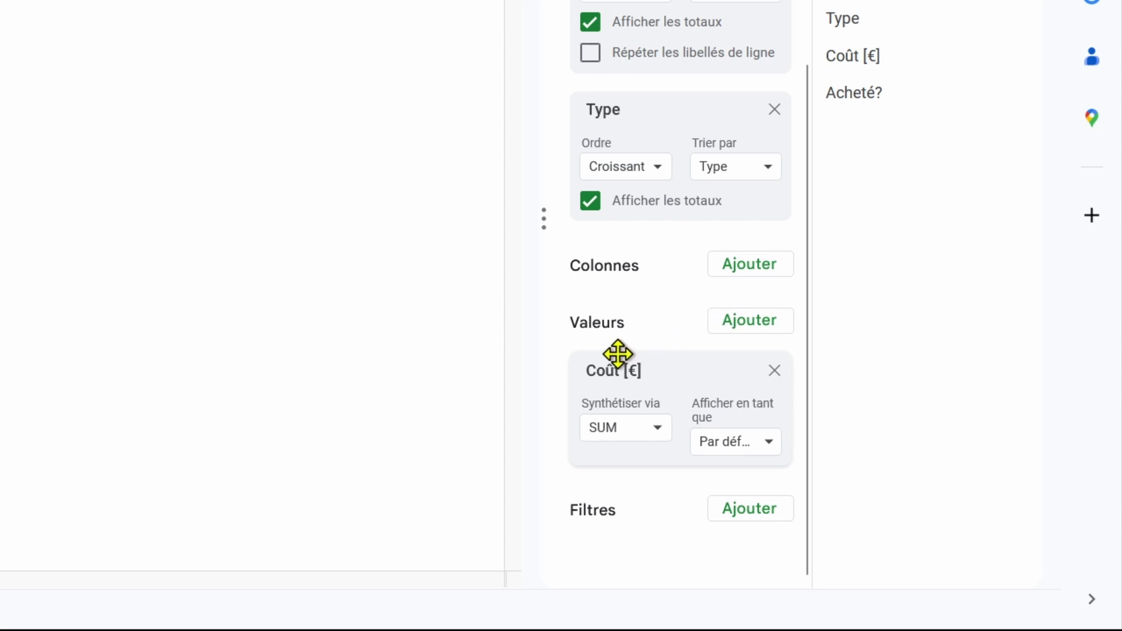
left_click(657, 429)
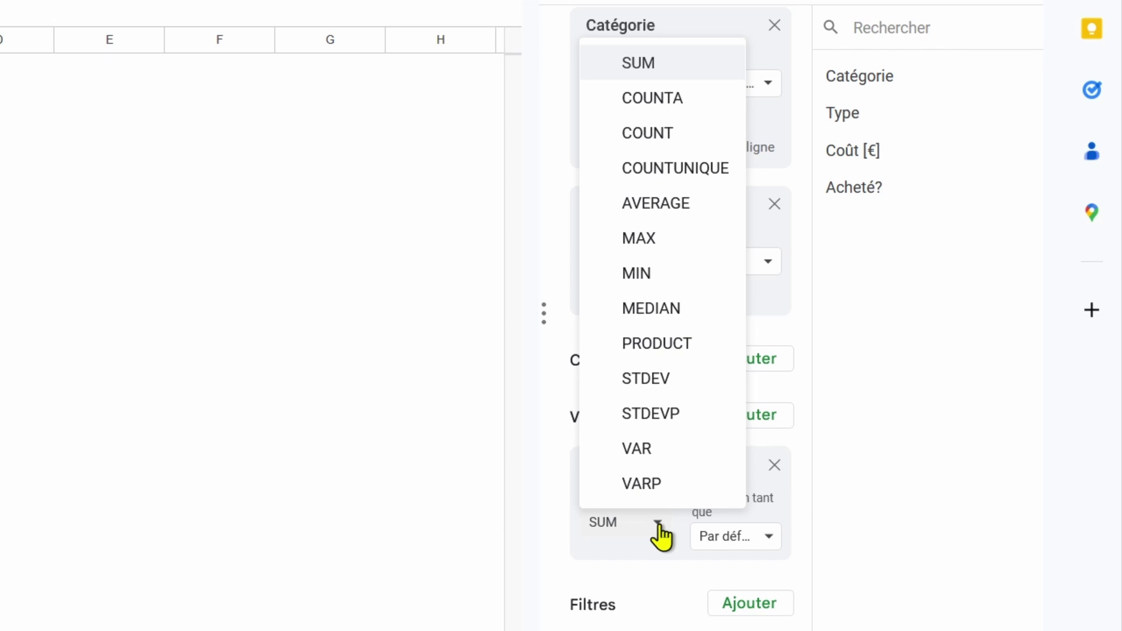
left_click(645, 73)
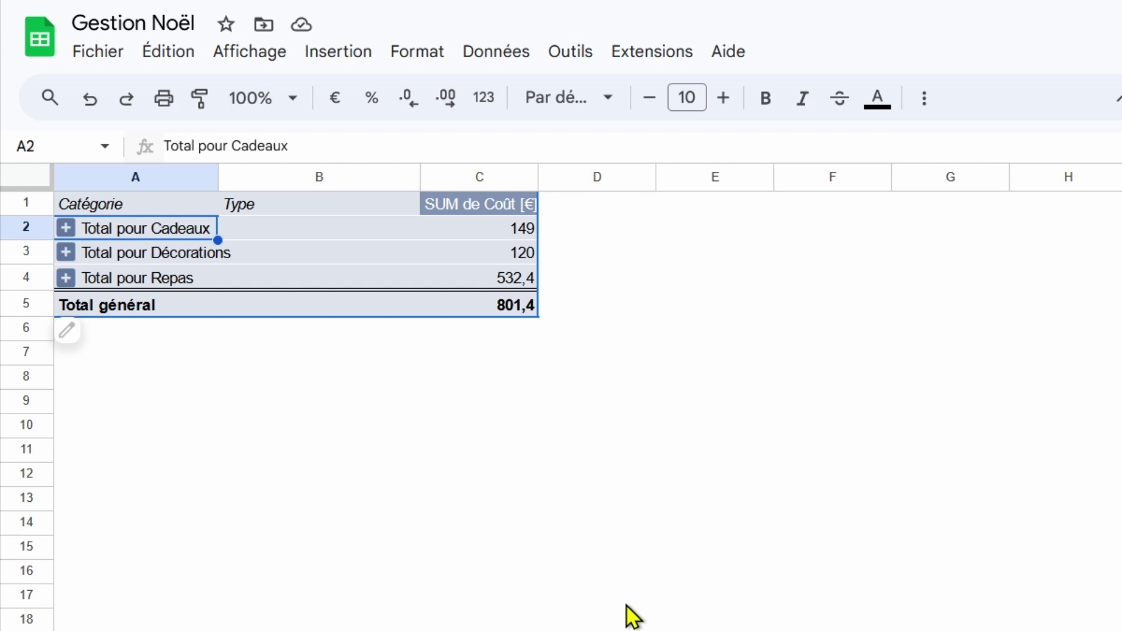
Expand the Cadeaux, Décorations and Repas groups to list each item's cost.
left_click(66, 229)
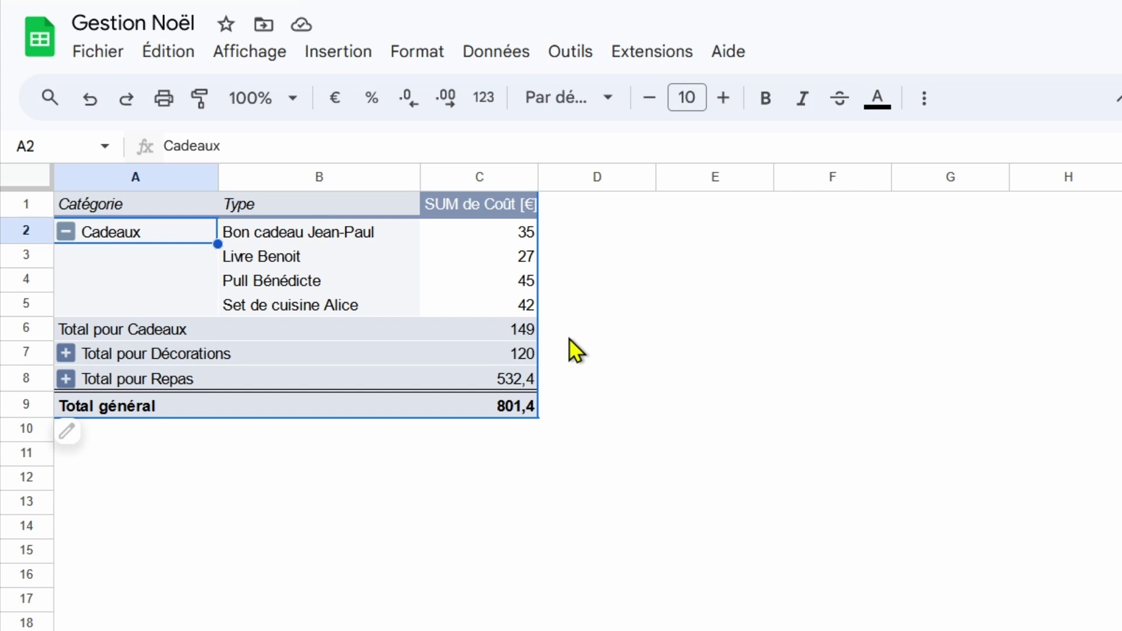
left_click(67, 235)
left_click(68, 251)
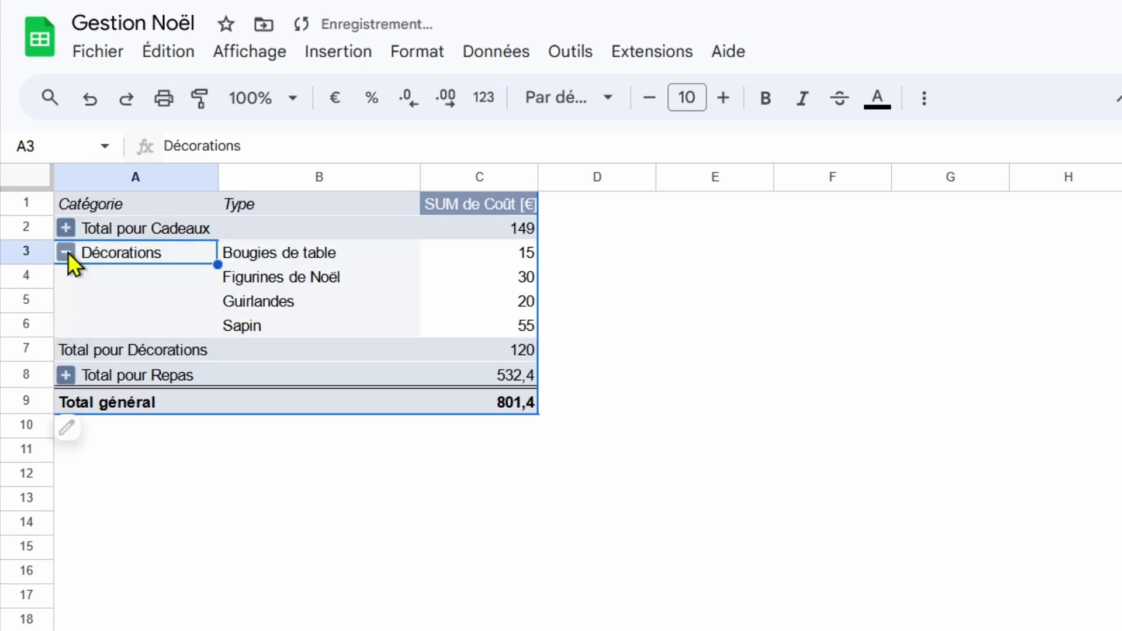
left_click(67, 233)
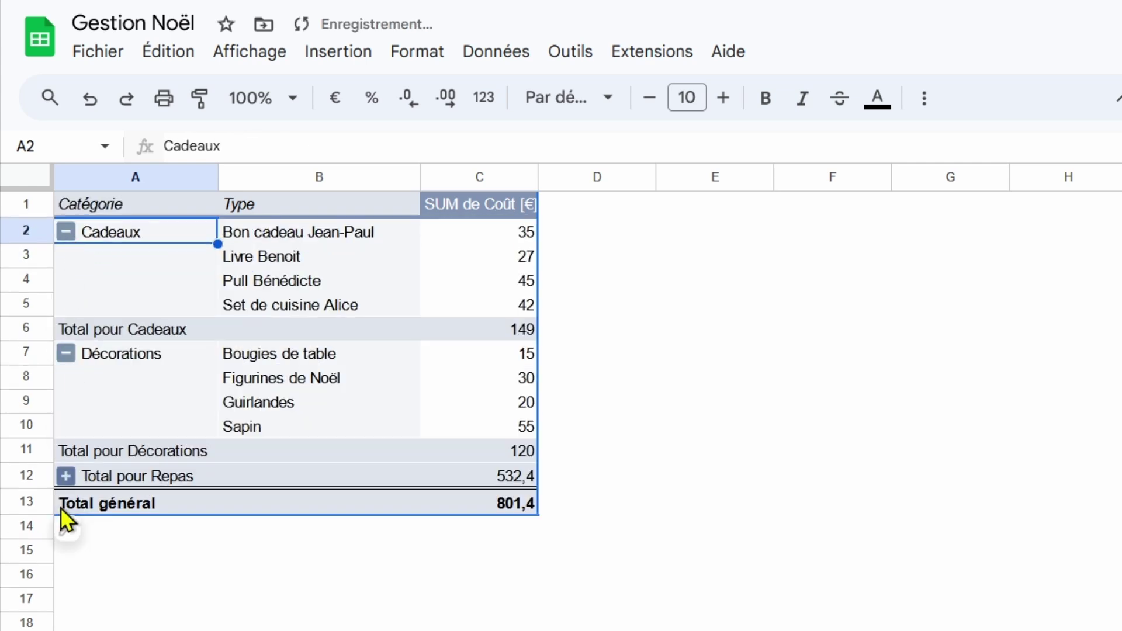
left_click(65, 474)
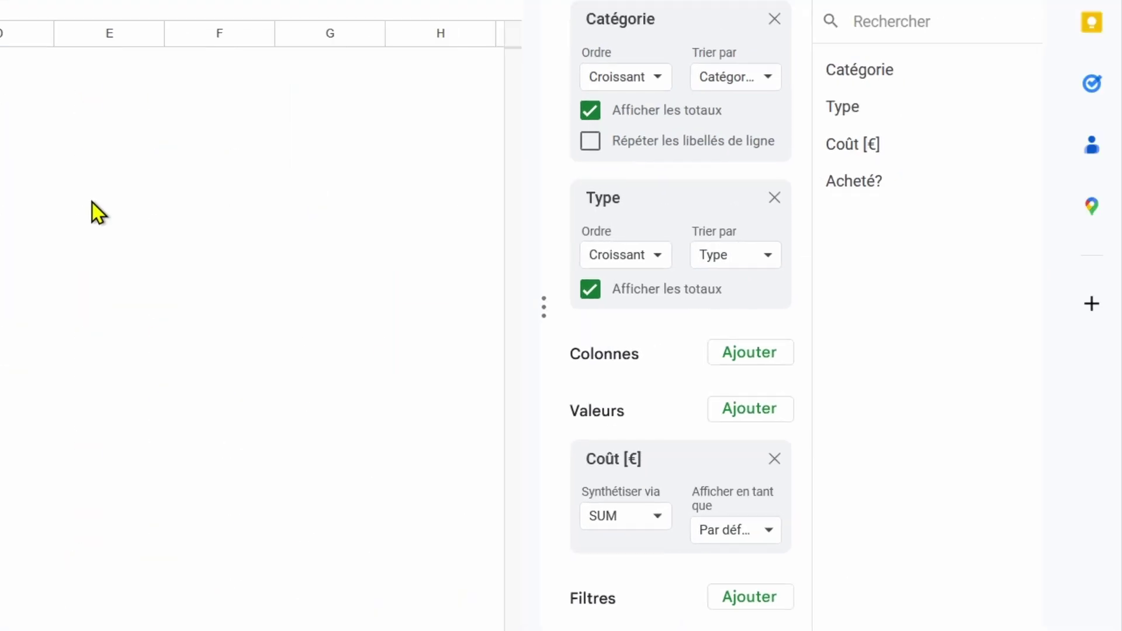
Summarize Coût [€] by MAX and check the Cadeaux group's maximum.
left_click(661, 537)
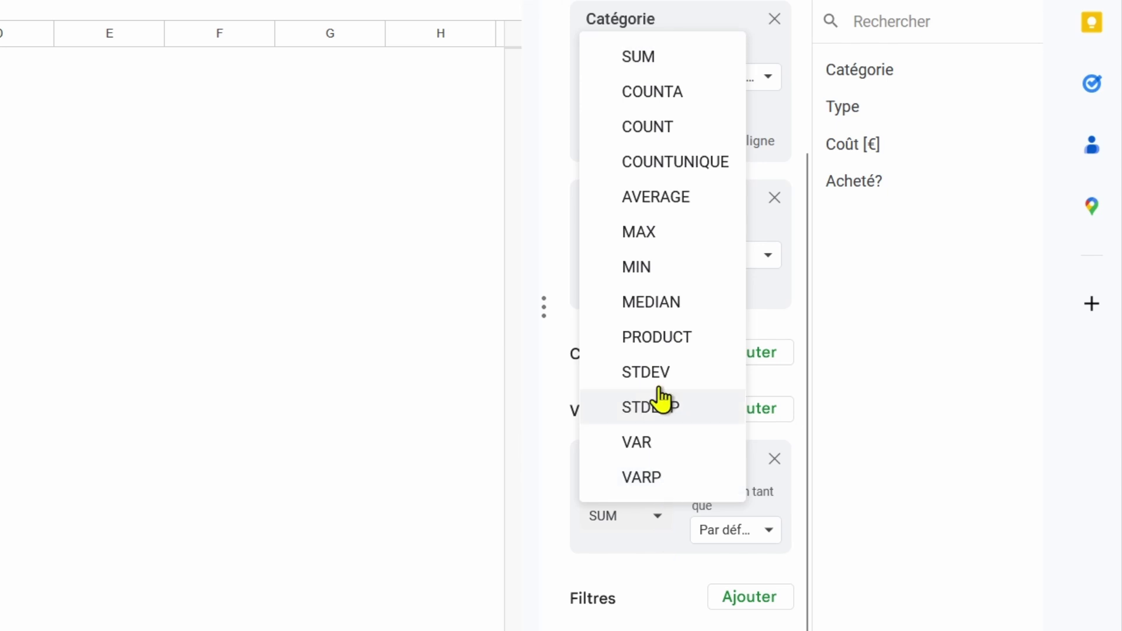
left_click(684, 237)
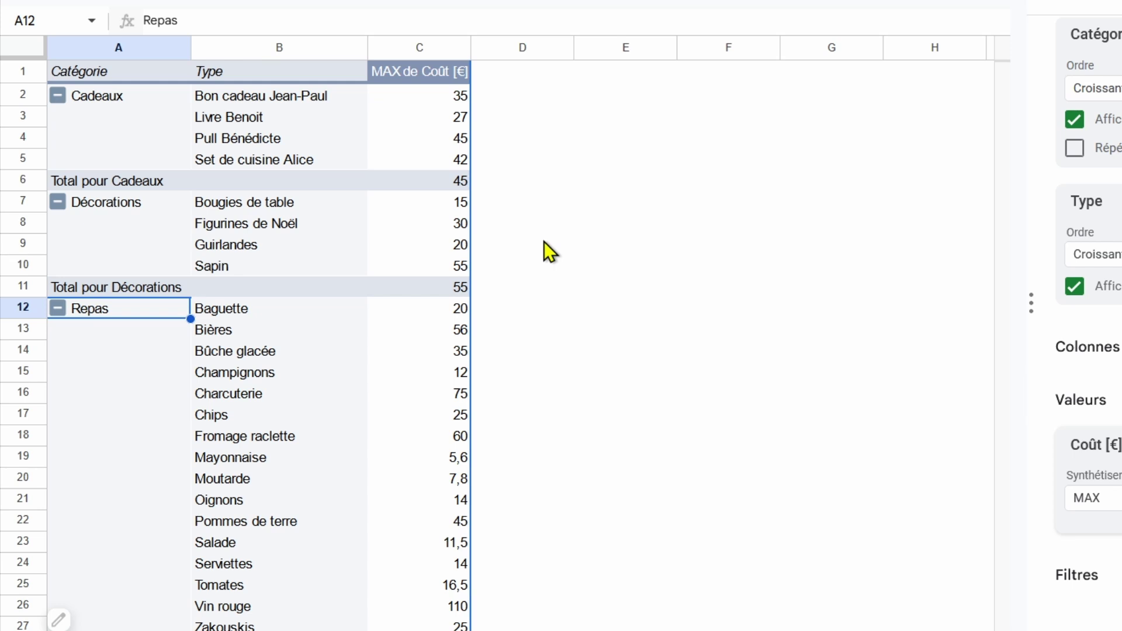
left_click(57, 96)
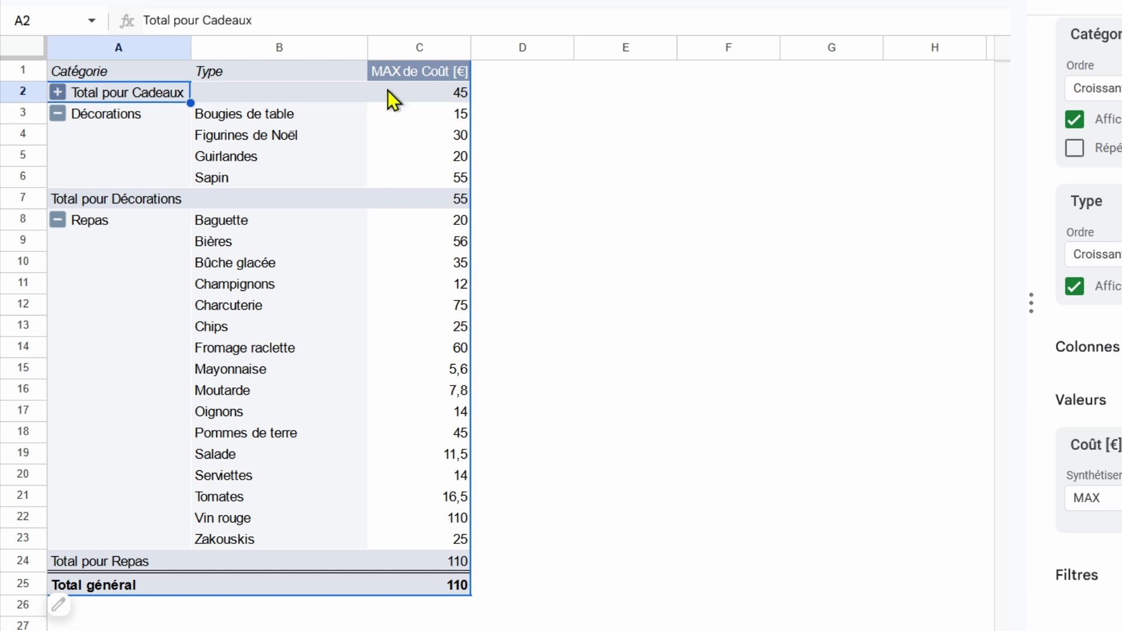
left_click(58, 93)
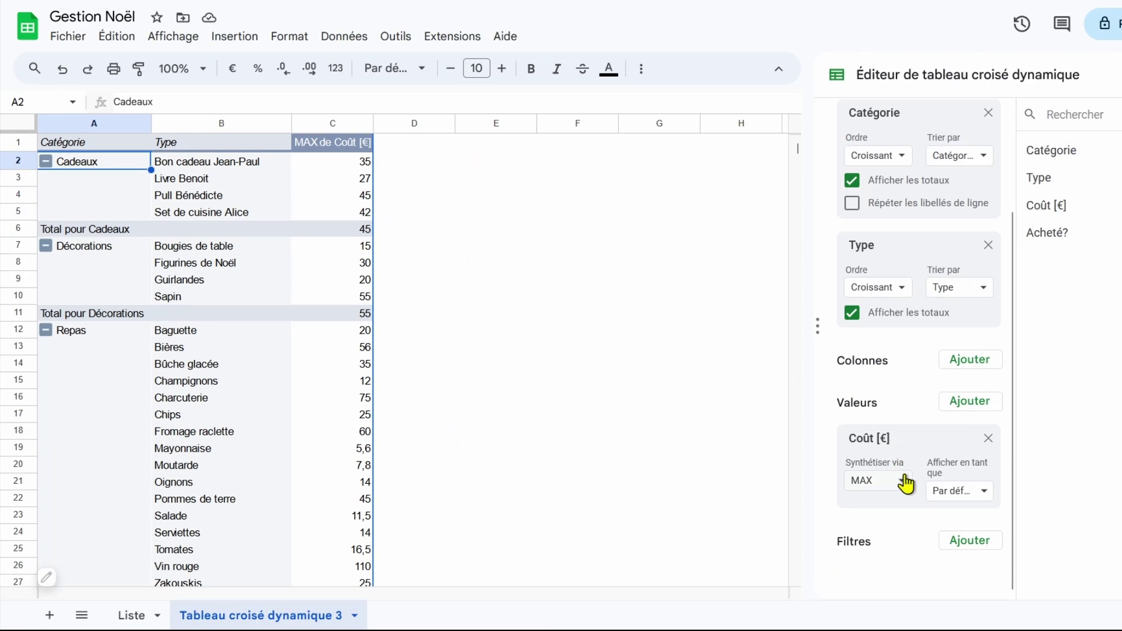
Switch the Coût [€] summary back to SUM.
left_click(906, 484)
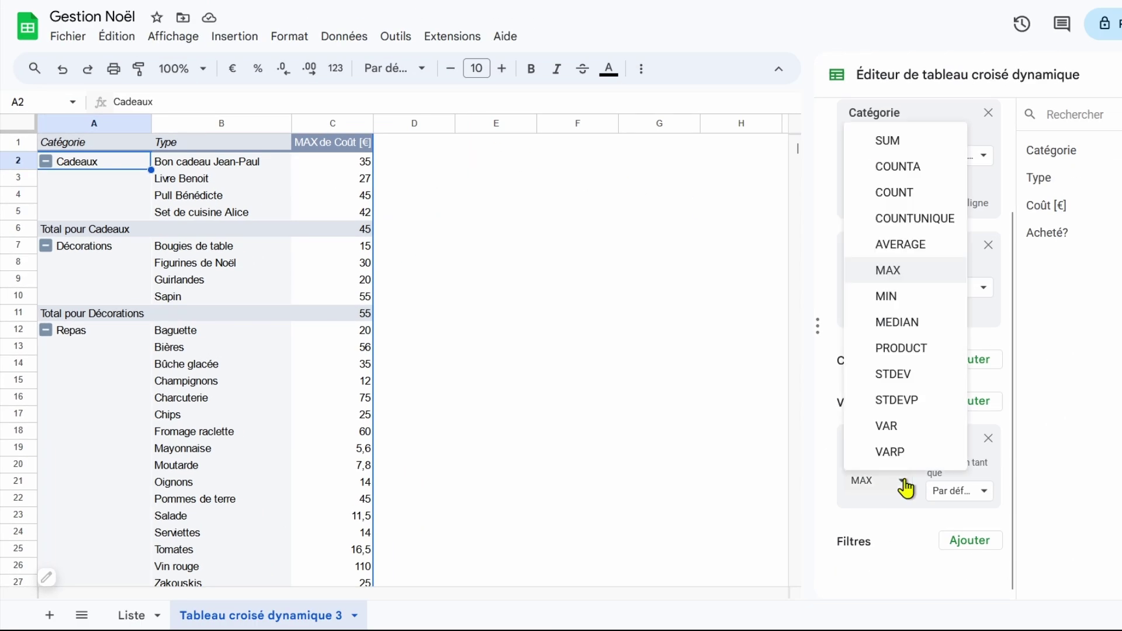
left_click(893, 142)
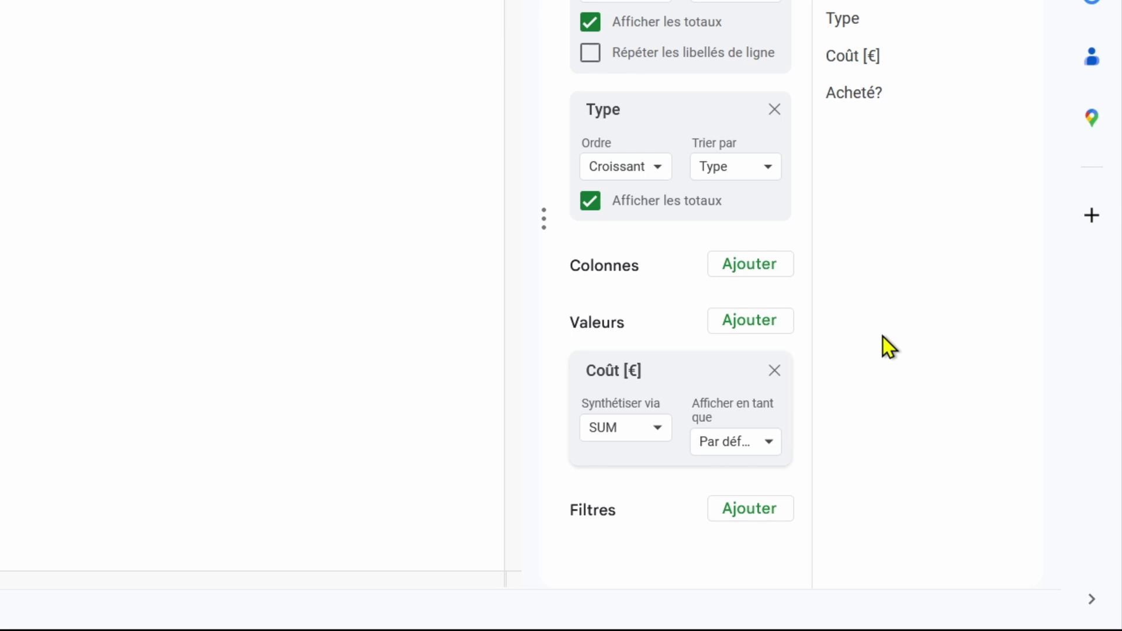
left_click(761, 336)
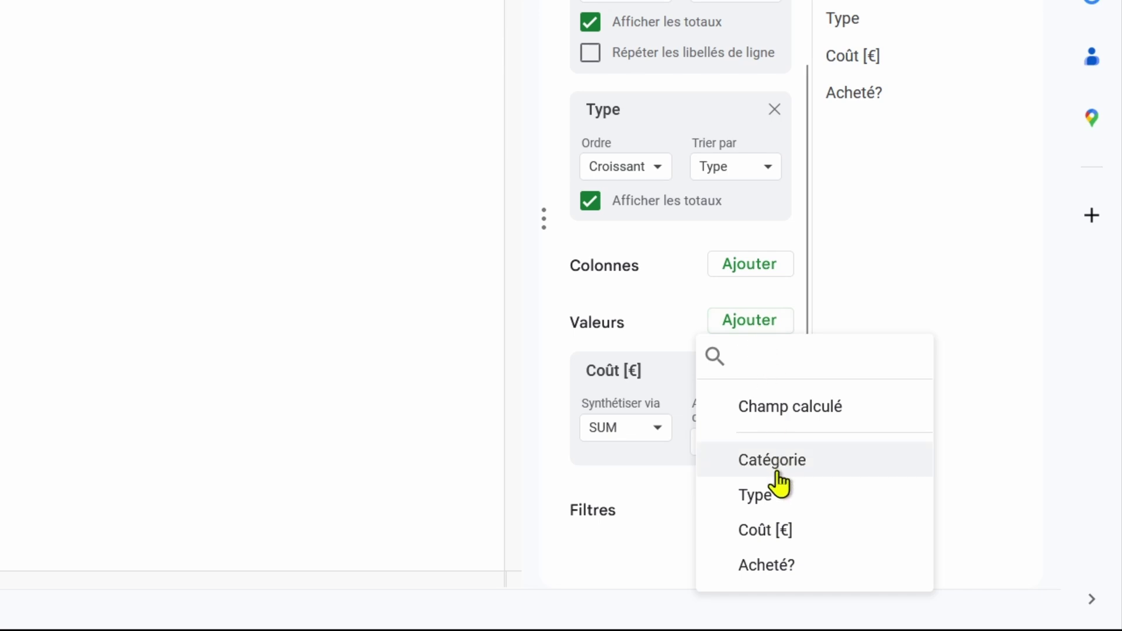
Add a second Coût [€] value shown as Pourcentage du total général, then remove it.
left_click(806, 530)
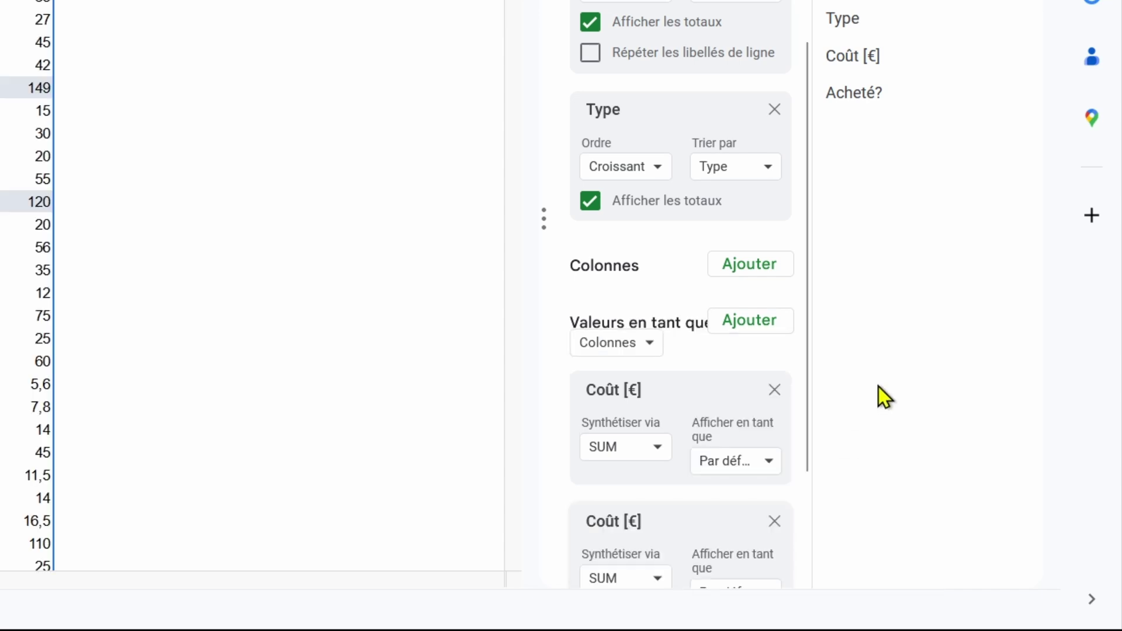
scroll(750, 329, "down", 2)
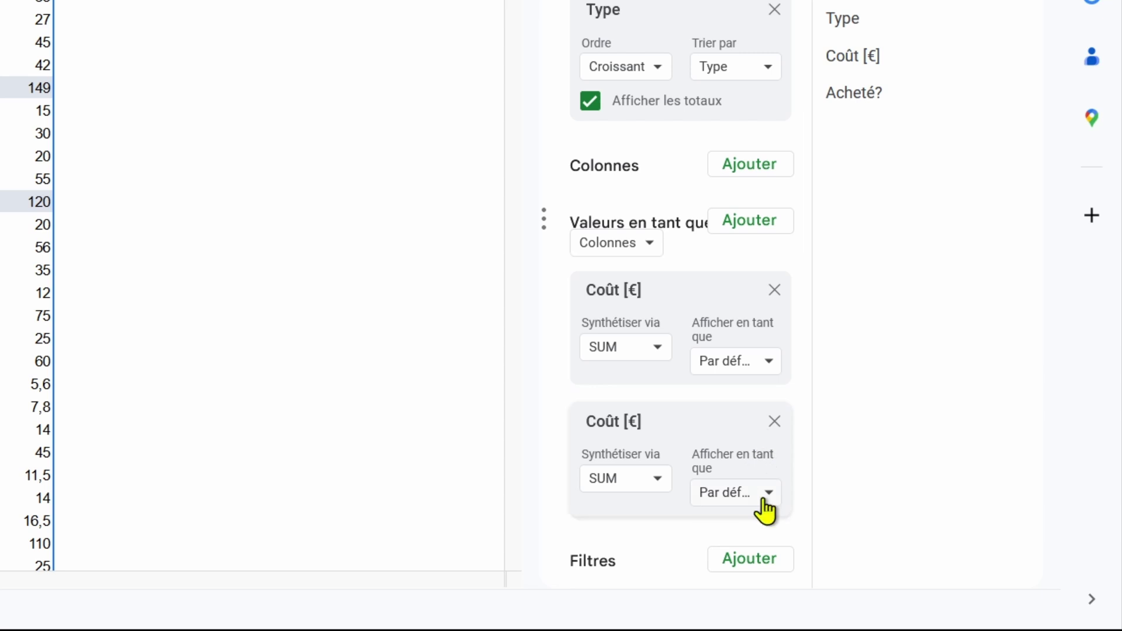
left_click(763, 500)
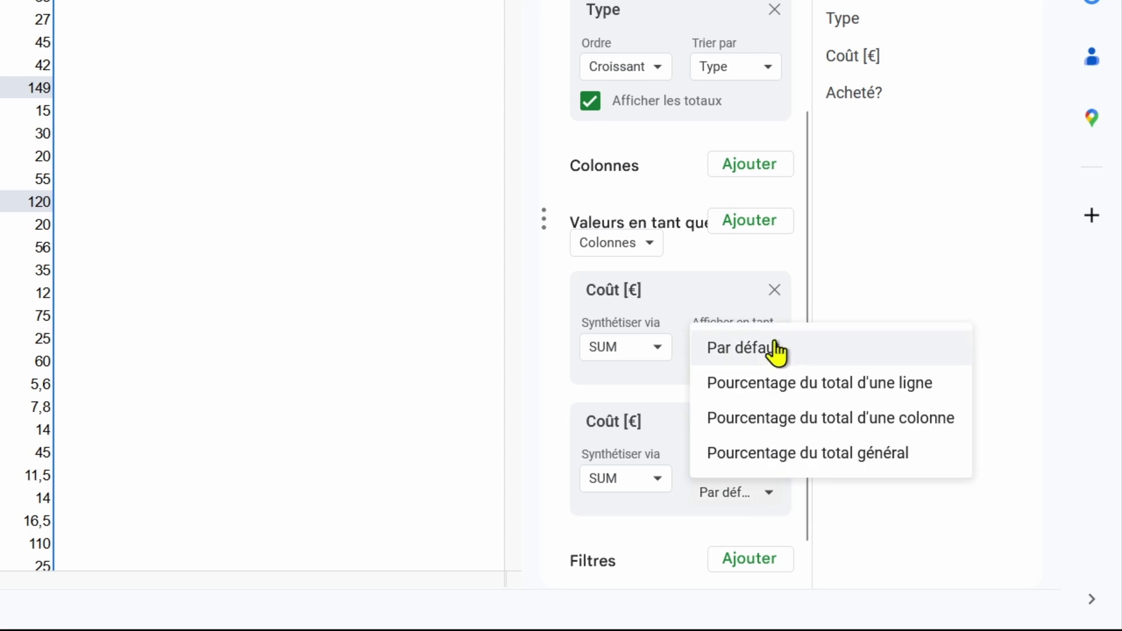
left_click(765, 430)
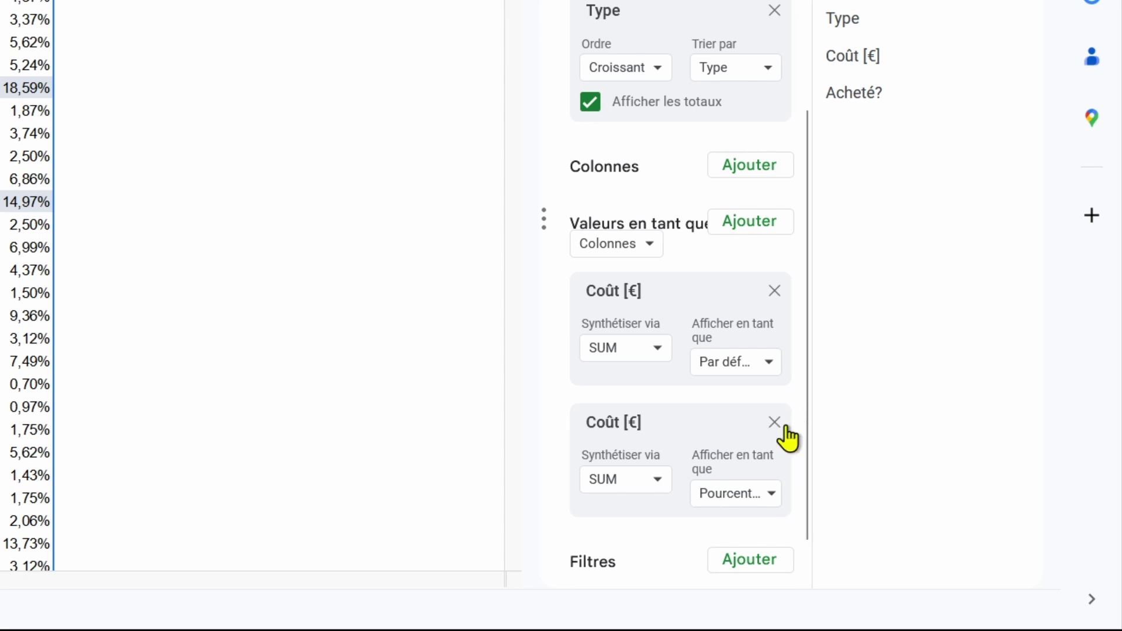
left_click(776, 423)
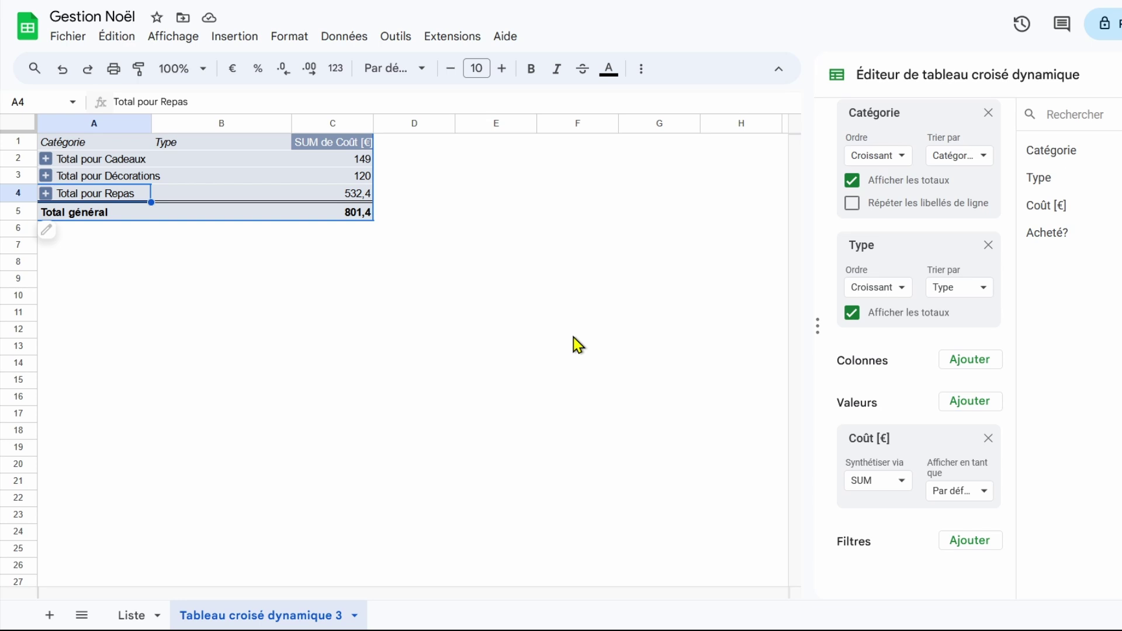
left_click(132, 614)
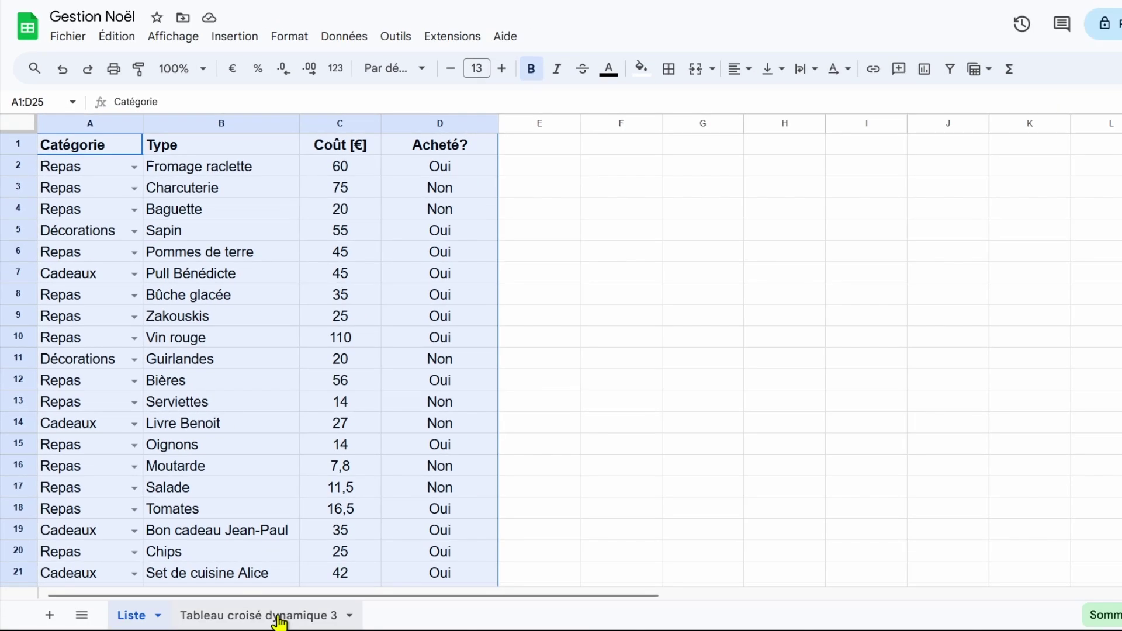
left_click(279, 616)
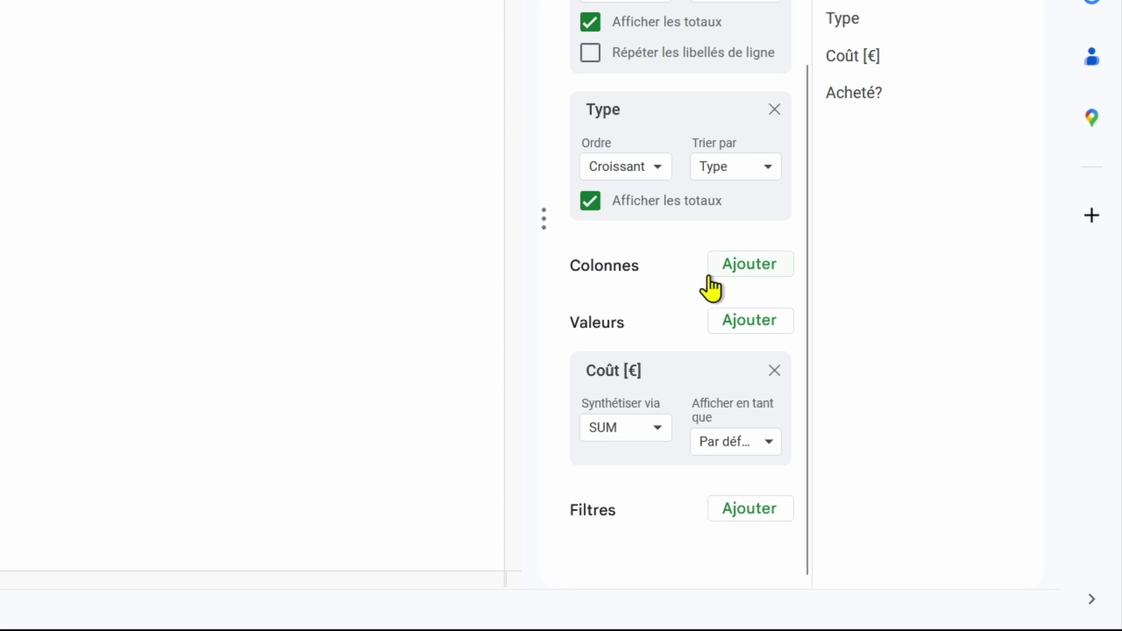
Add Acheté? as a column field, splitting totals into Non 190,3 and Oui 611,1.
left_click(757, 270)
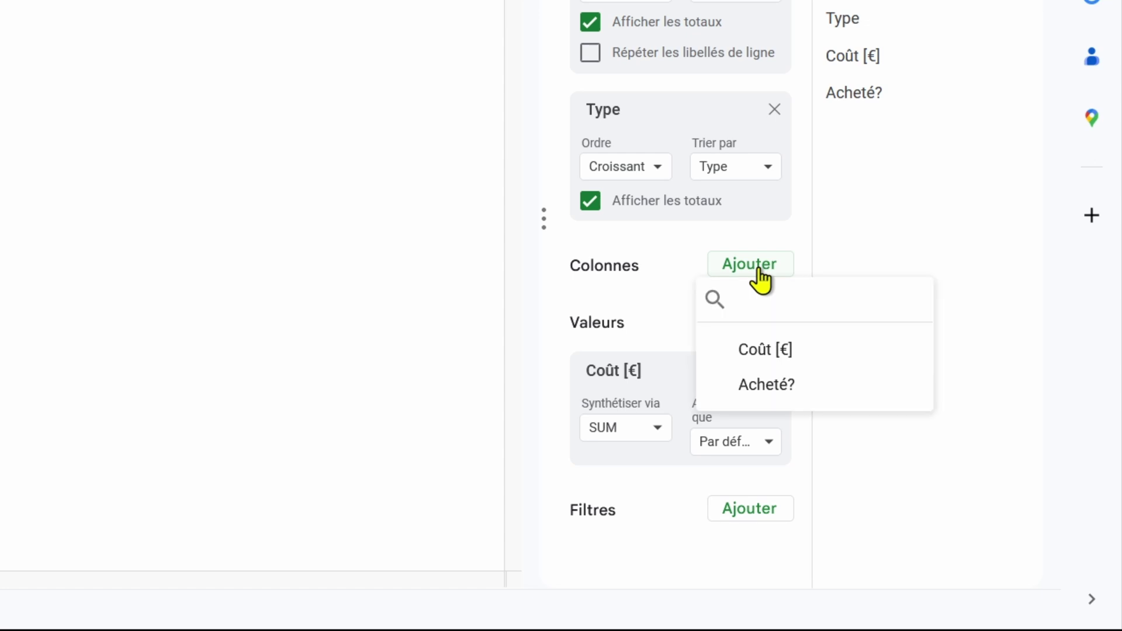
left_click(801, 383)
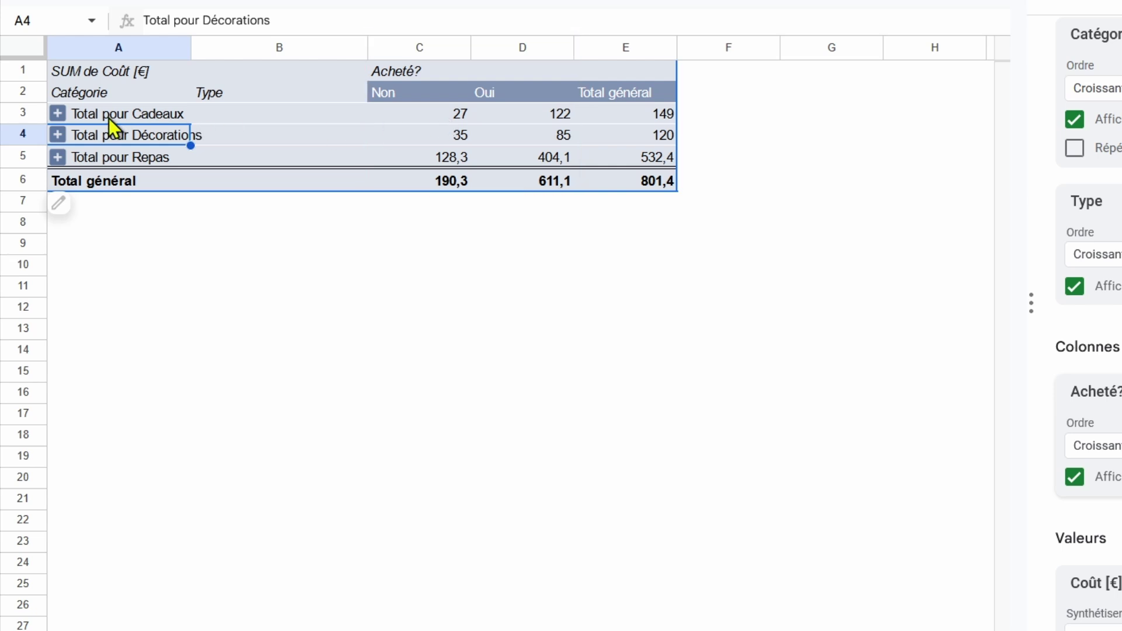
Expand and collapse the Cadeaux group, then delete the Acheté? card from Colonnes.
left_click(61, 113)
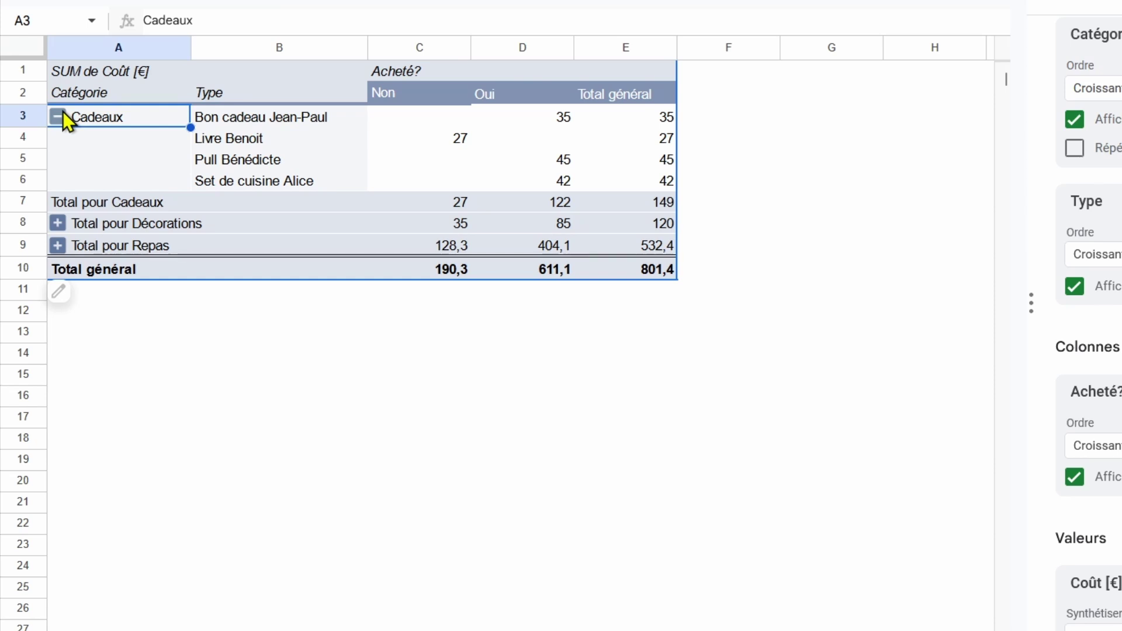
left_click(60, 114)
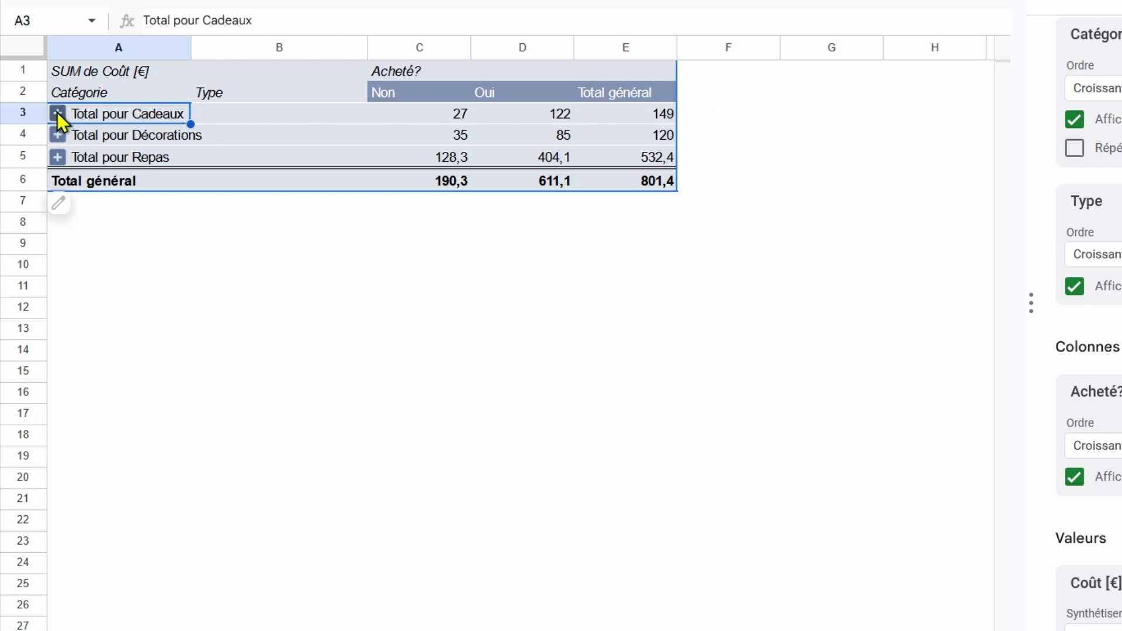
left_click(57, 113)
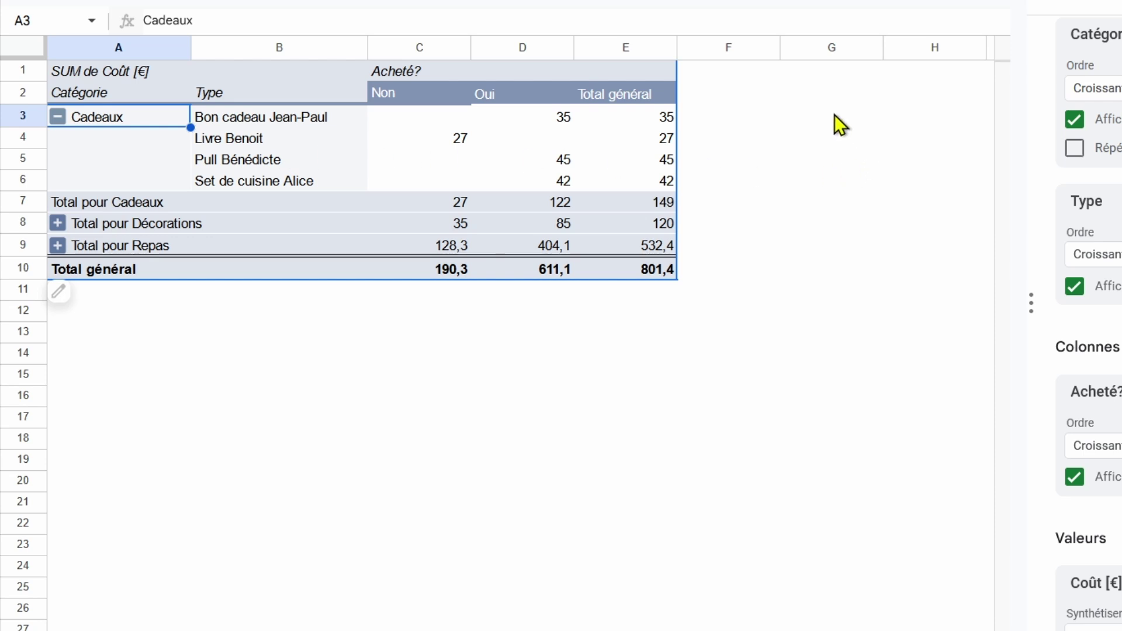
left_click(57, 116)
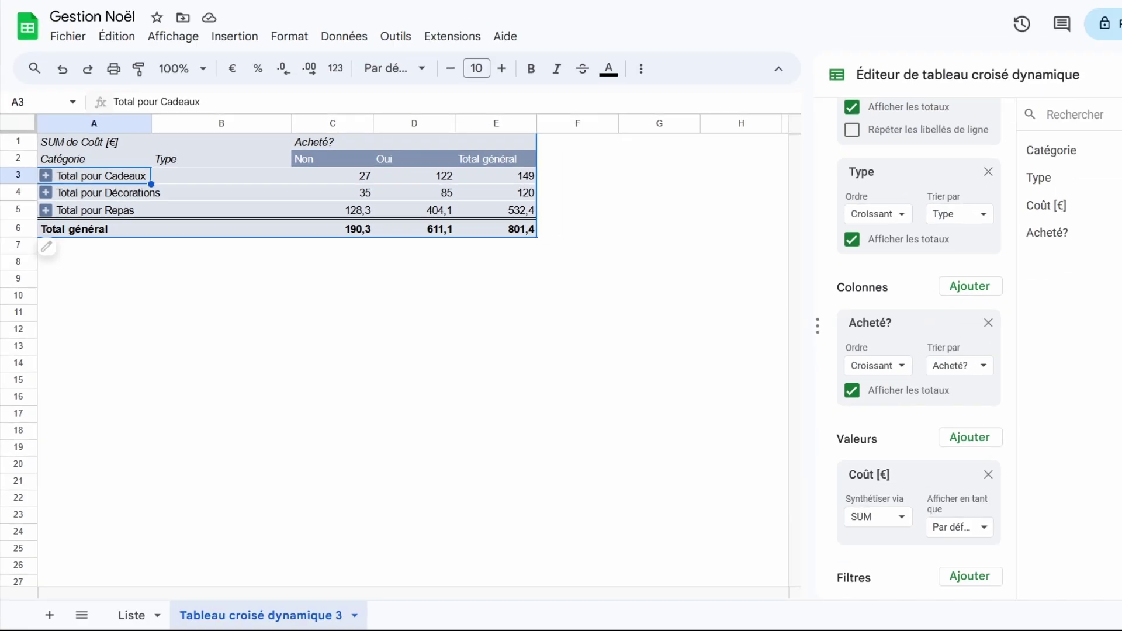
left_click(989, 323)
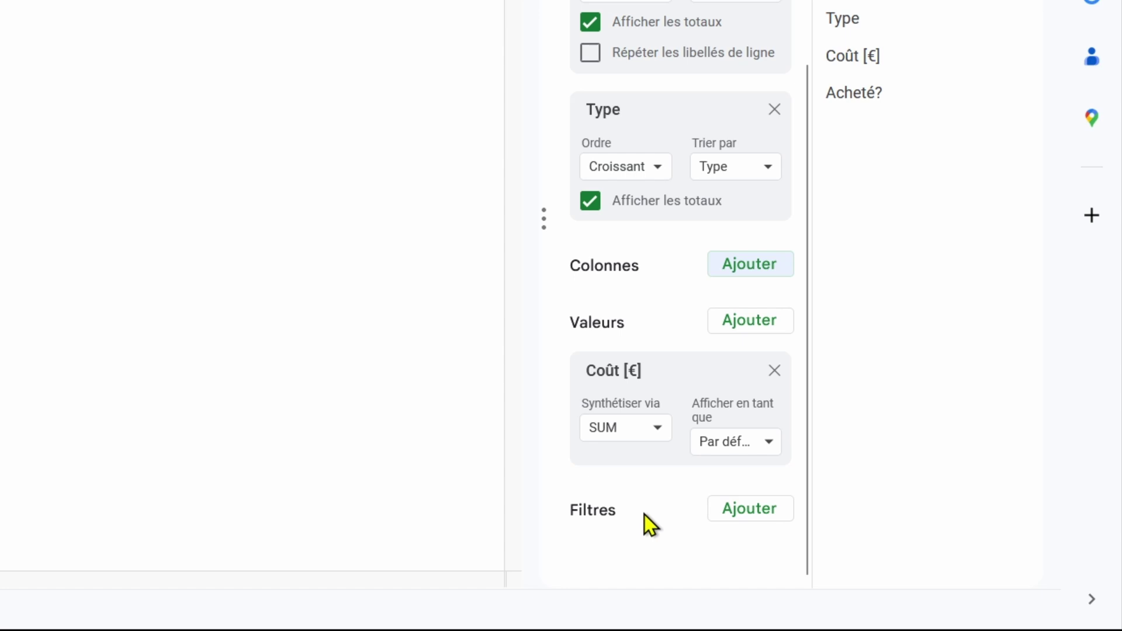
Add Acheté? under Filtres in the pivot table editor.
left_click(765, 514)
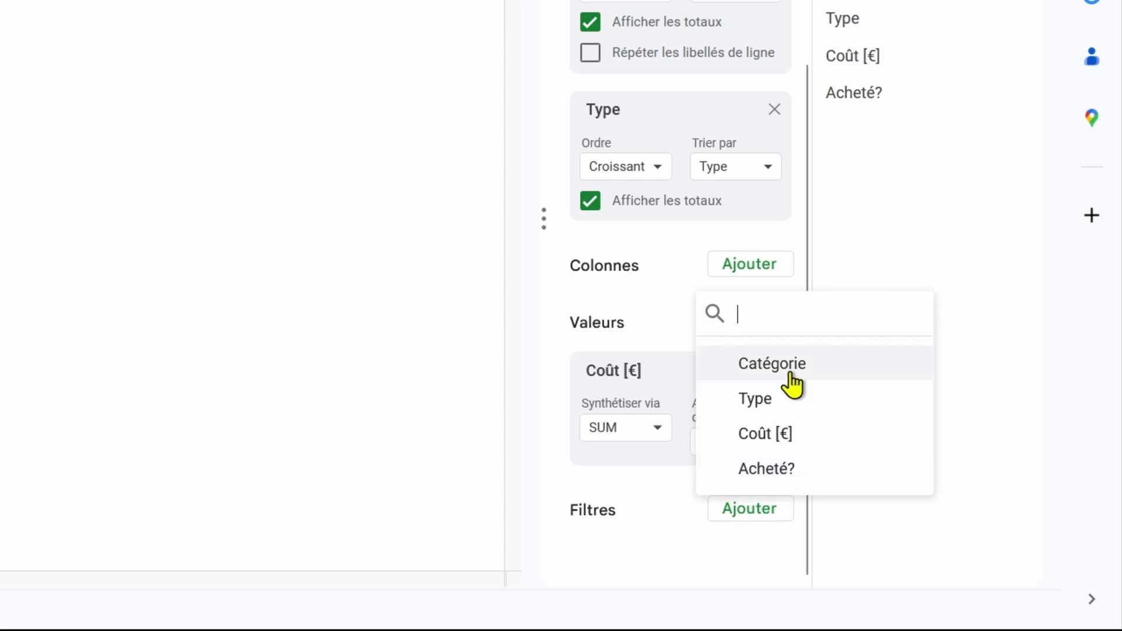
left_click(795, 475)
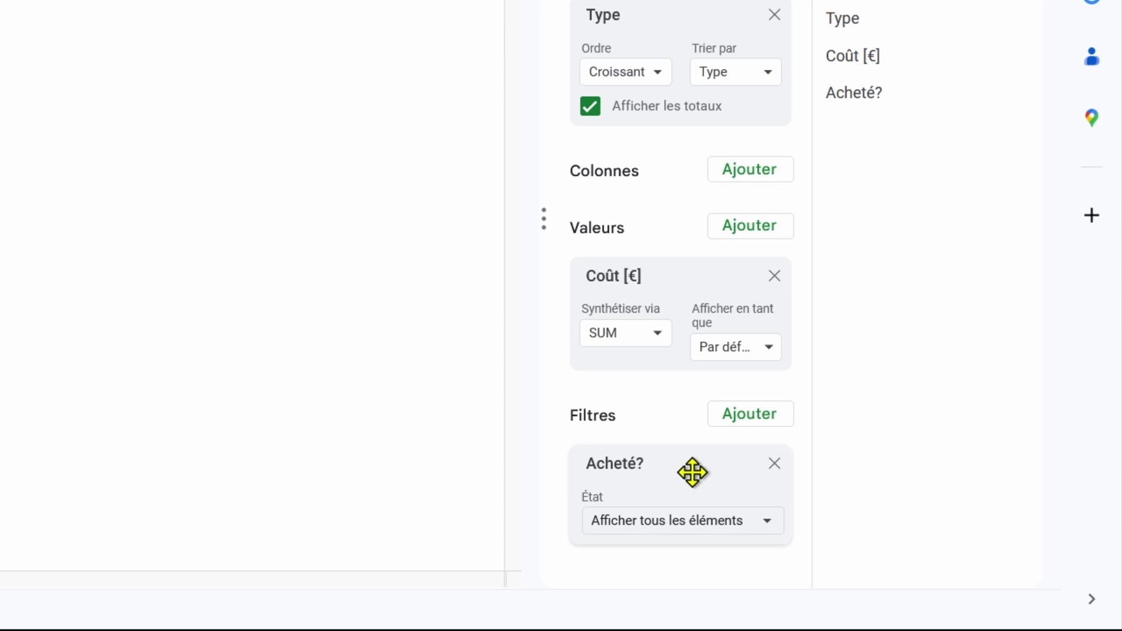
Uncheck Non in the Acheté? filter so totals show bought items only (611,1), then close the editor.
left_click(769, 532)
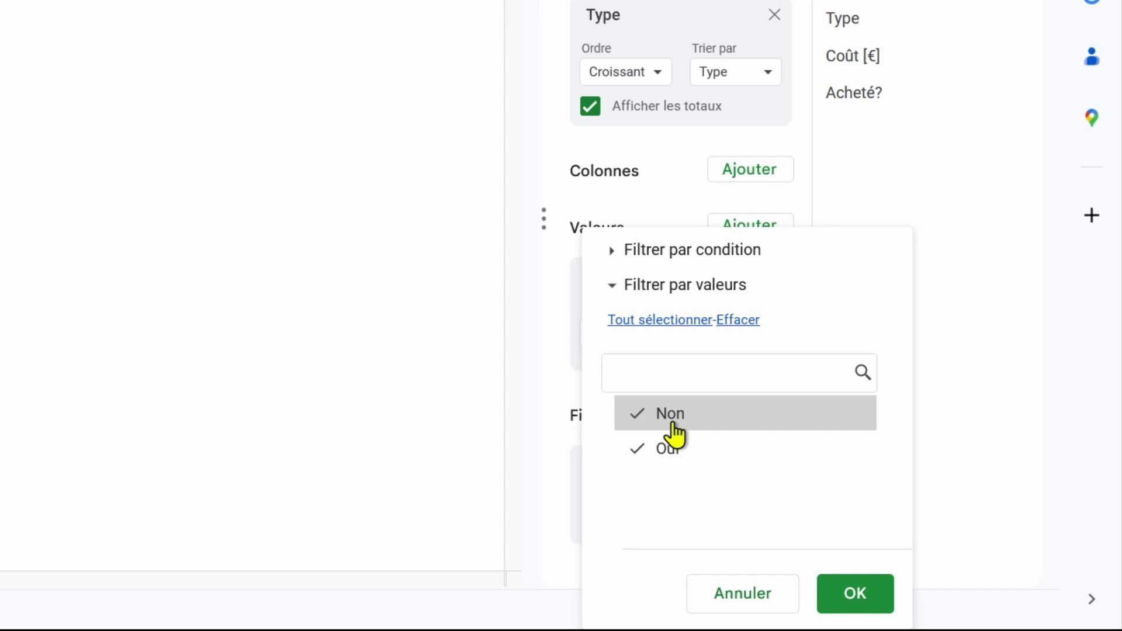
left_click(642, 415)
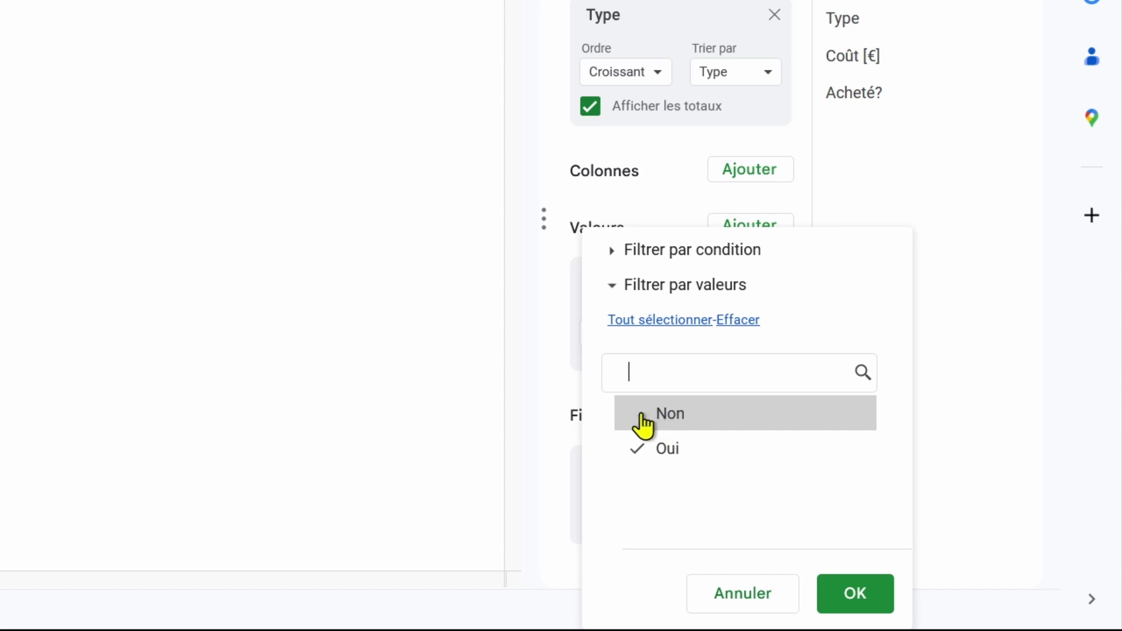
left_click(852, 594)
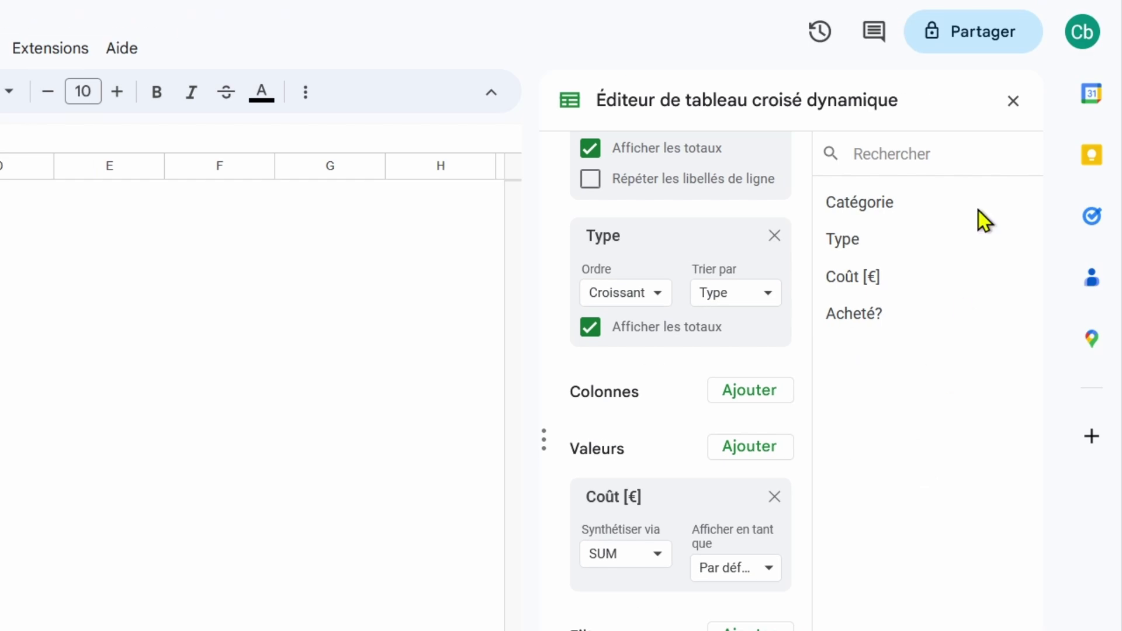
left_click(1012, 101)
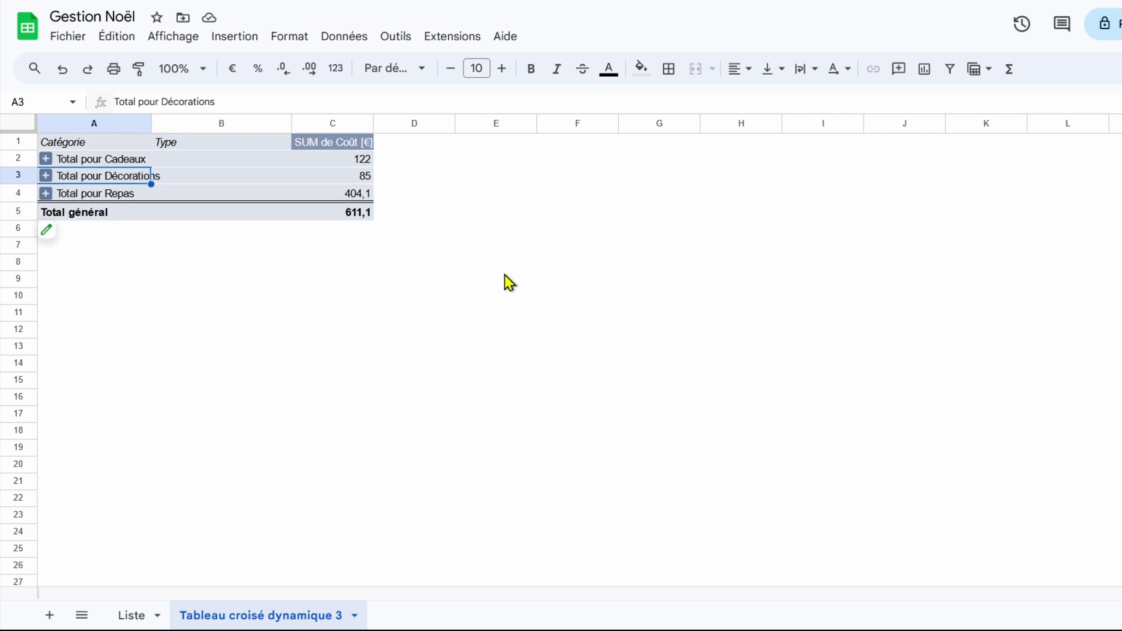
Insert a slicer via Données > Ajouter un segment, with data range Liste!A1:D25.
left_click(463, 53)
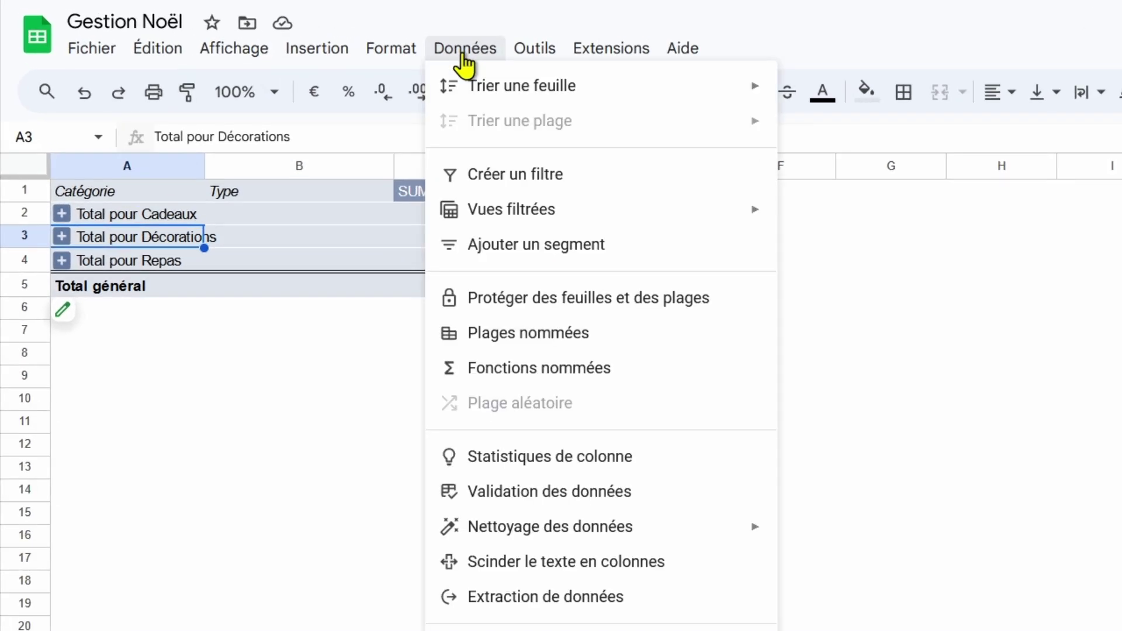
left_click(559, 251)
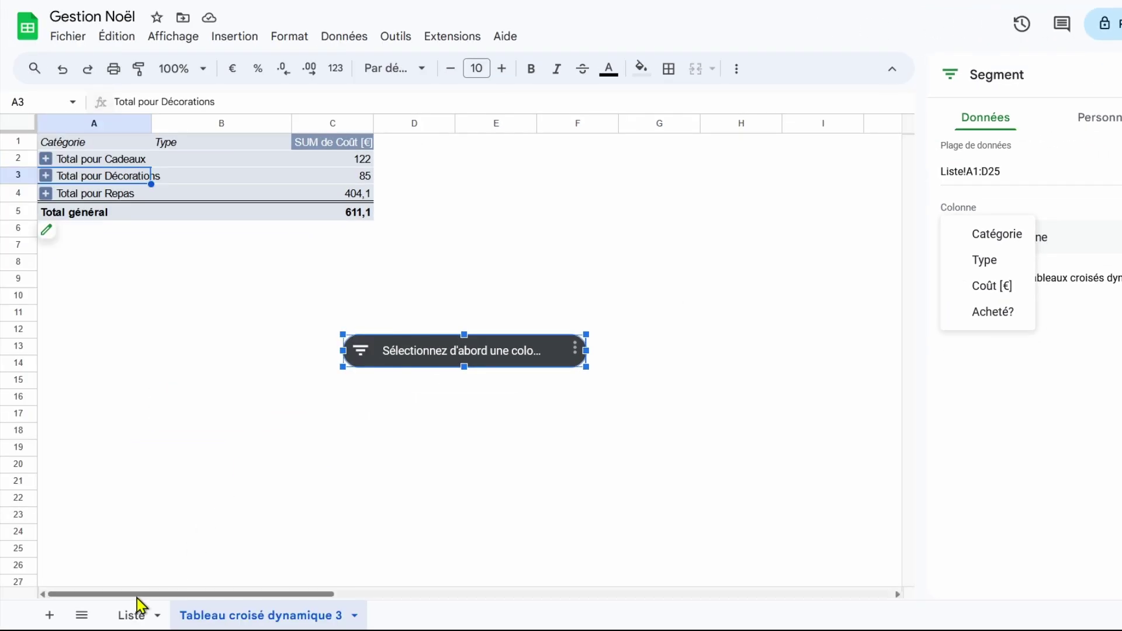
left_click(140, 615)
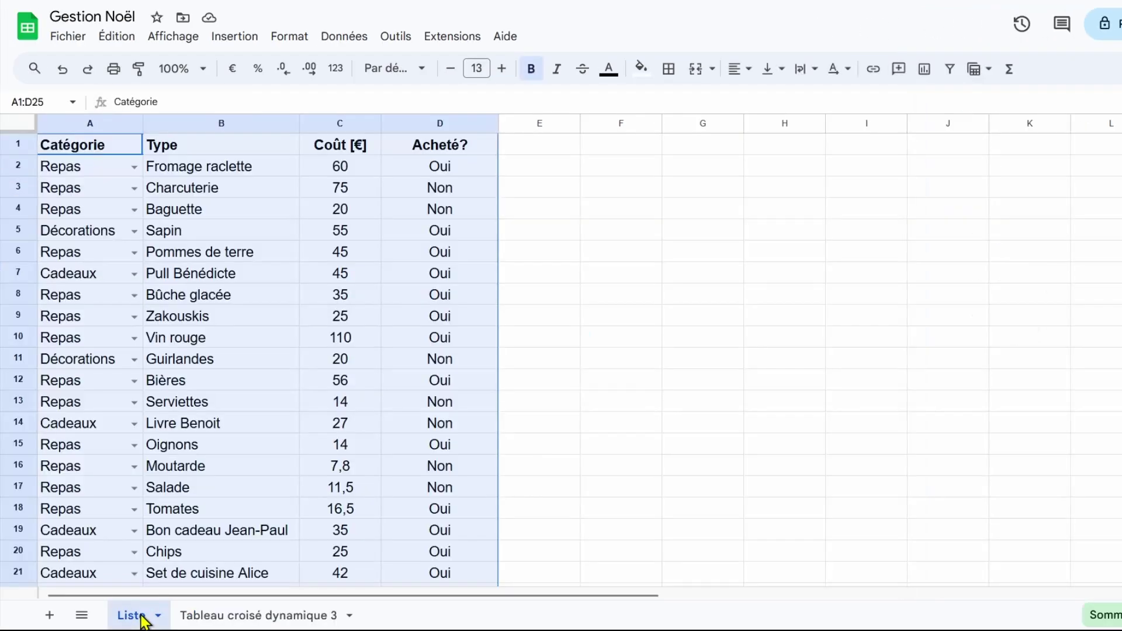
left_click(257, 621)
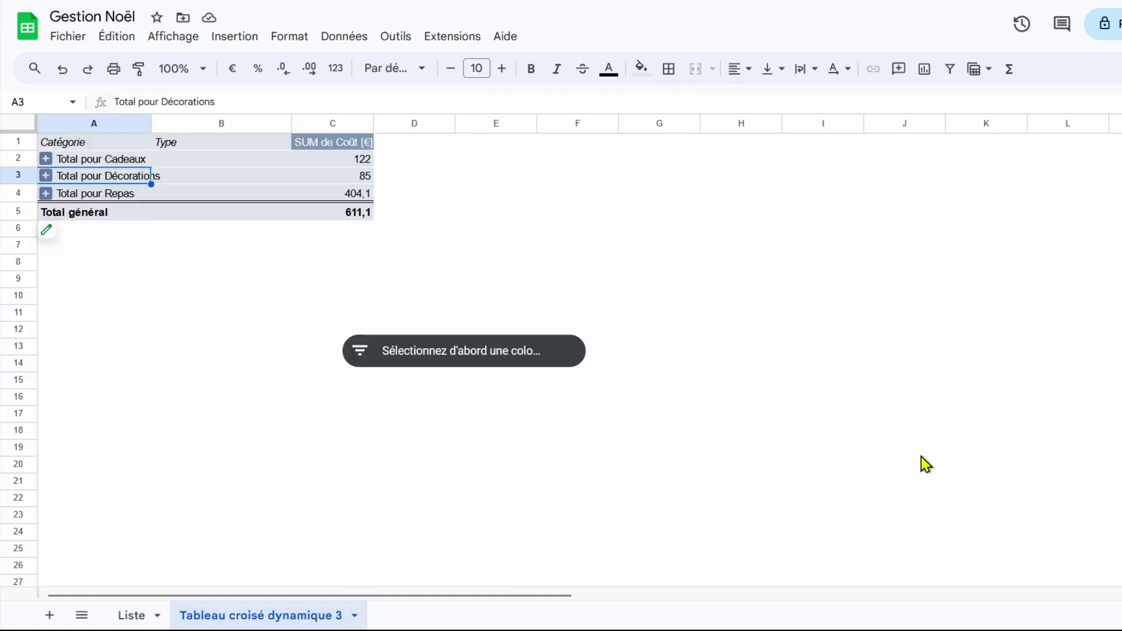
left_click(523, 351)
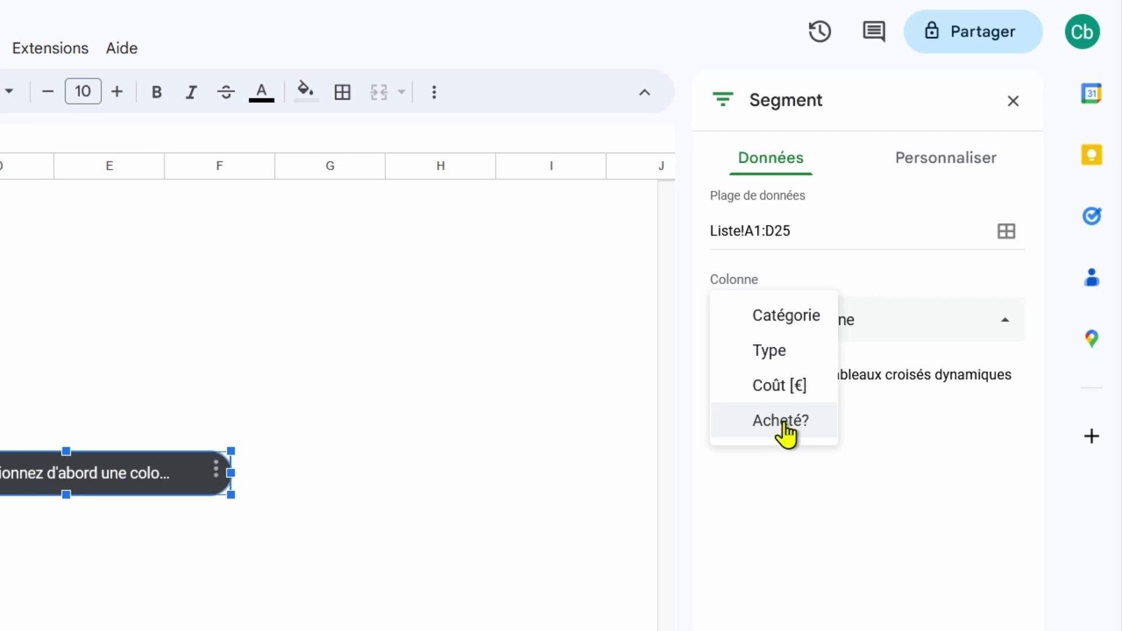
Set the slicer column to Acheté?, close the Segment panel, and drag the slicer beside the pivot table.
left_click(784, 433)
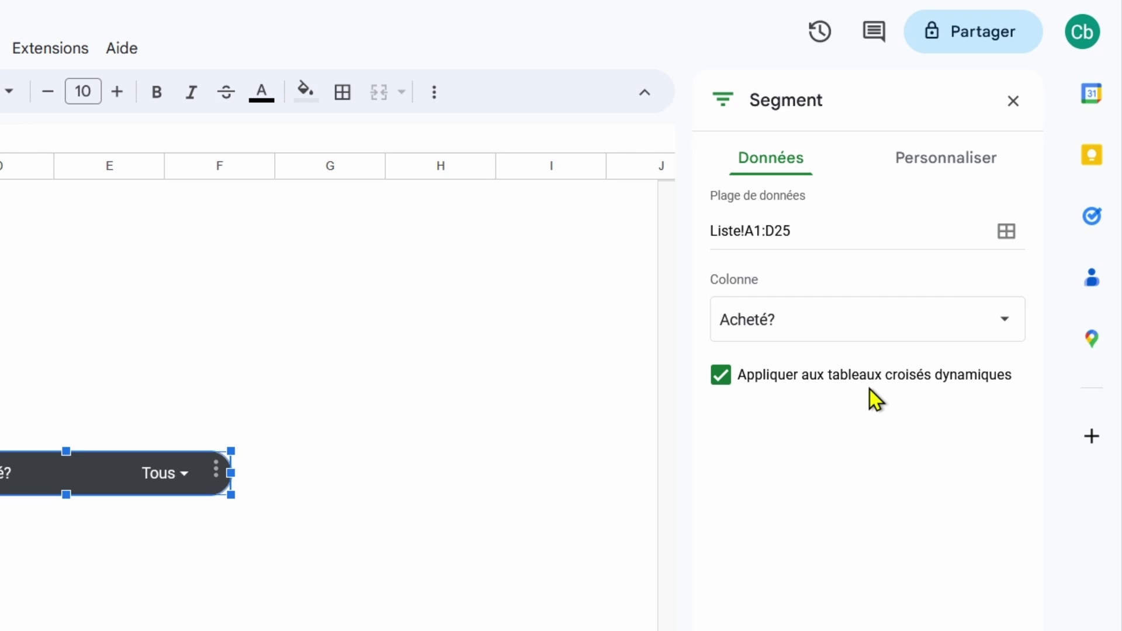
left_click(1014, 108)
left_click(100, 476)
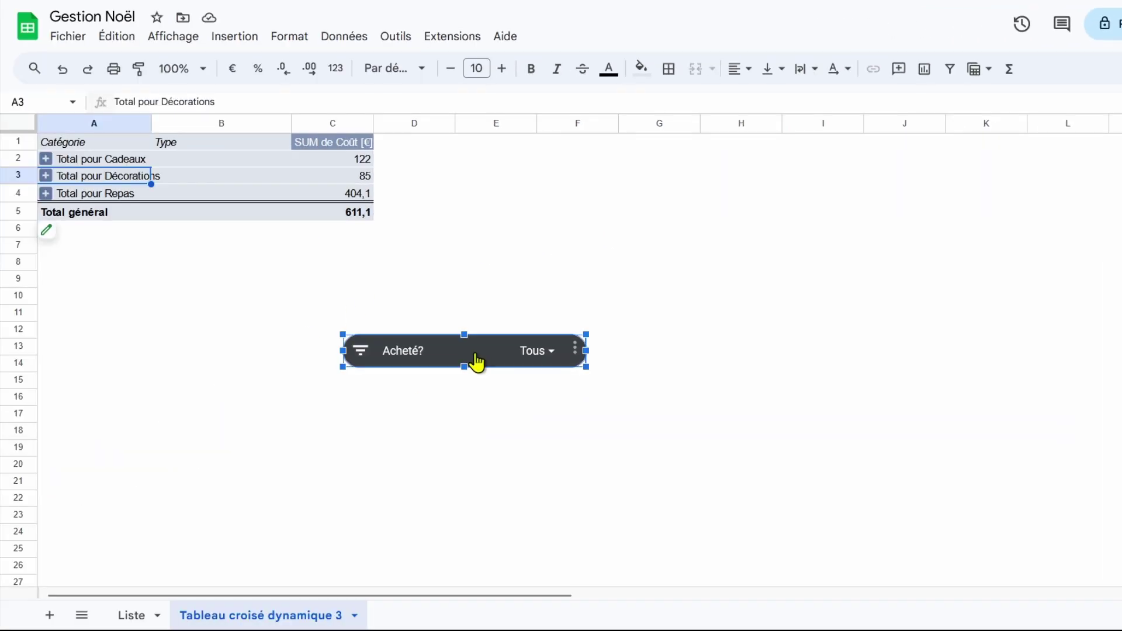
left_click_drag(477, 362, 563, 196)
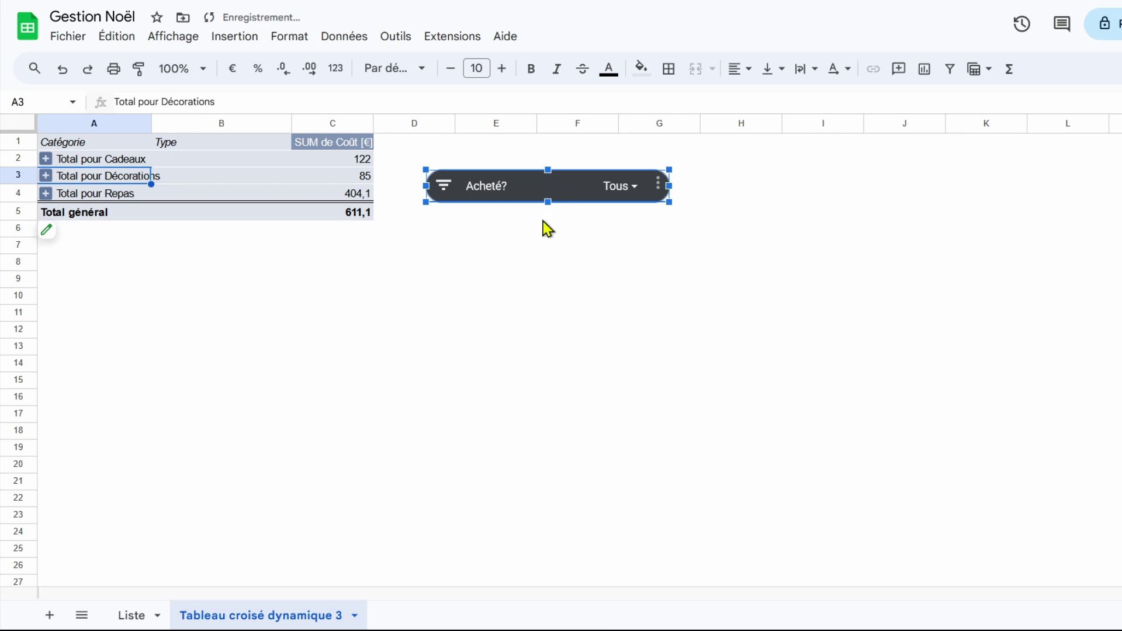
Test the slicer by hiding Non to show only bought items, then re-include Non.
left_click(508, 264)
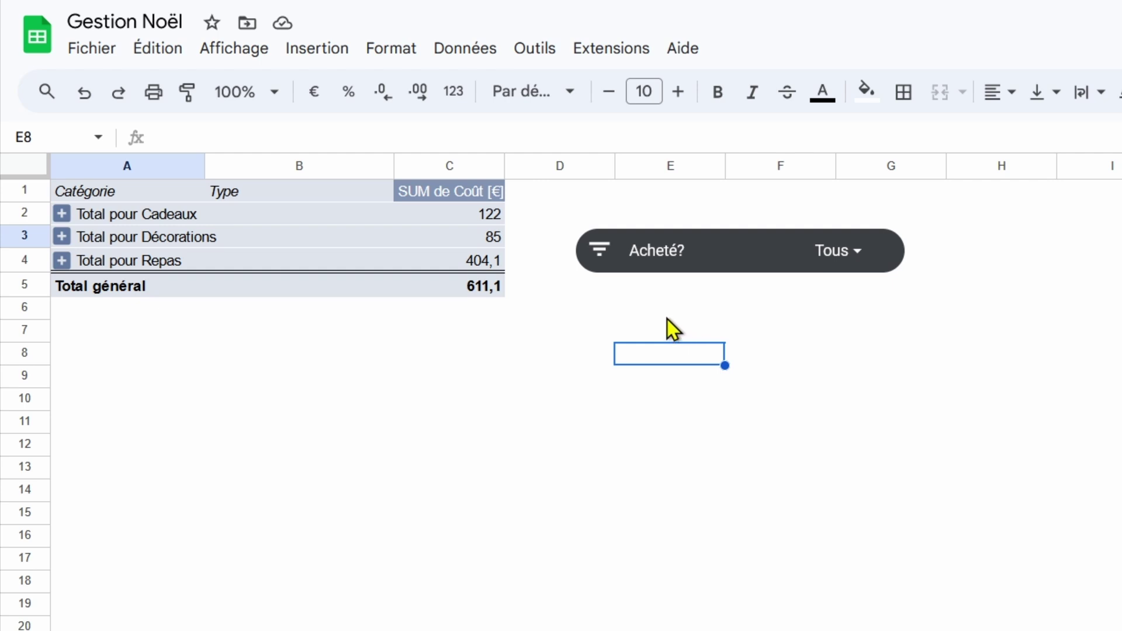
left_click(603, 252)
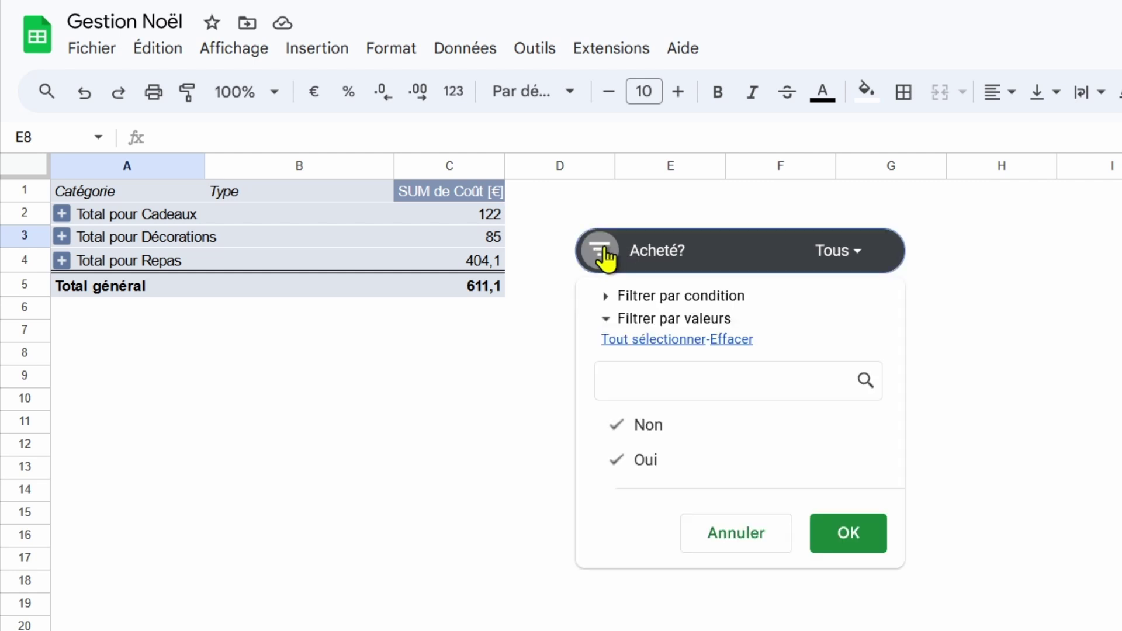
left_click(645, 426)
left_click(859, 535)
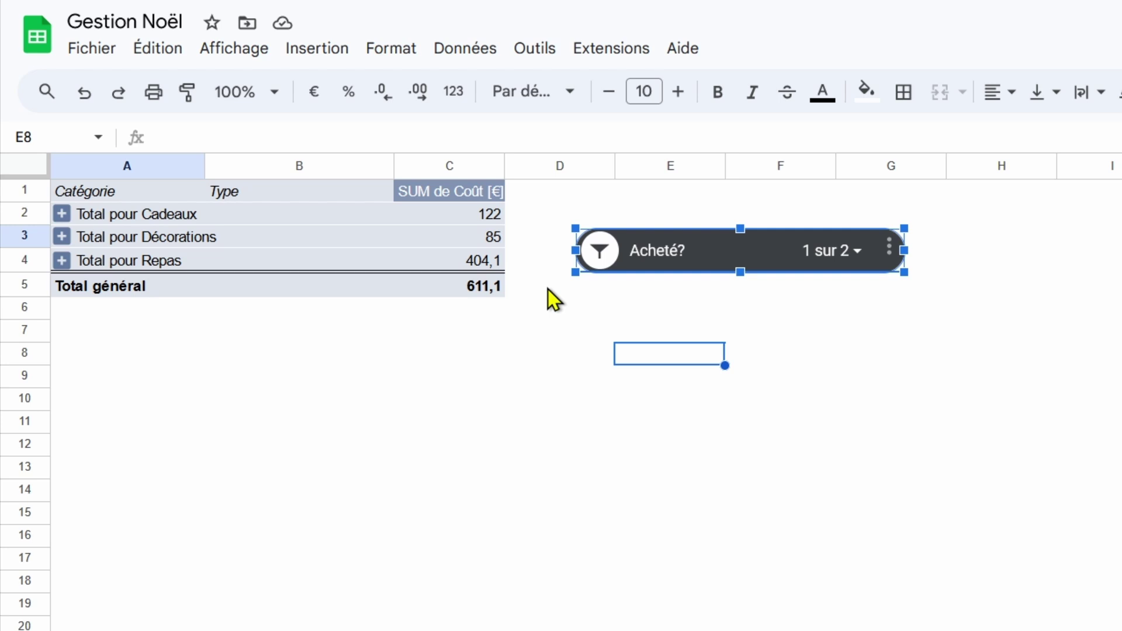
left_click(600, 260)
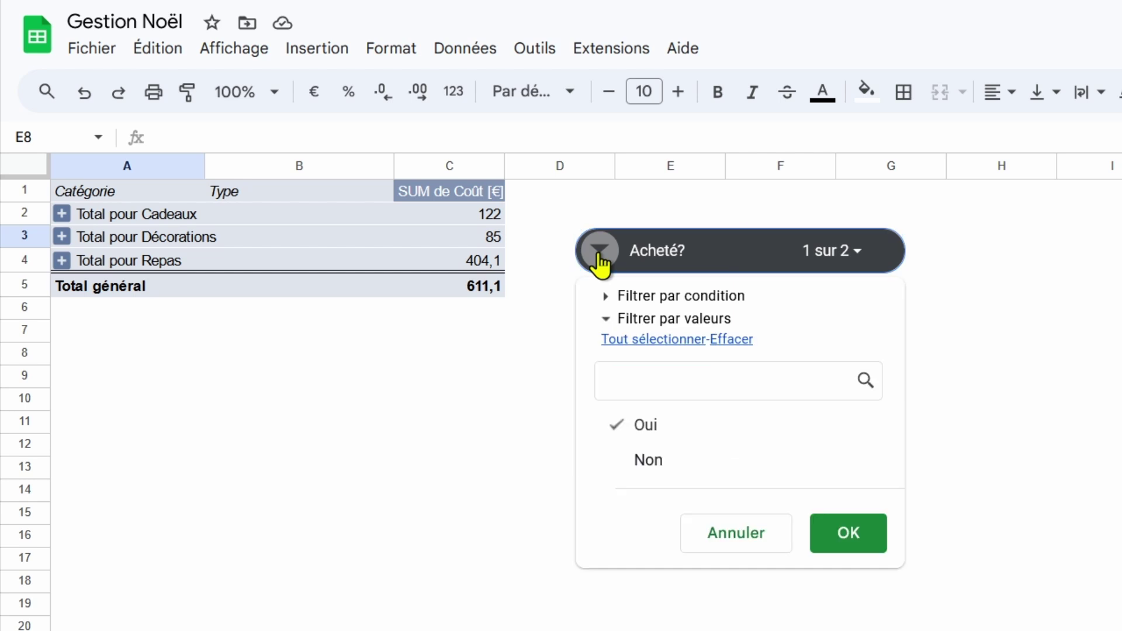
left_click(647, 462)
left_click(842, 533)
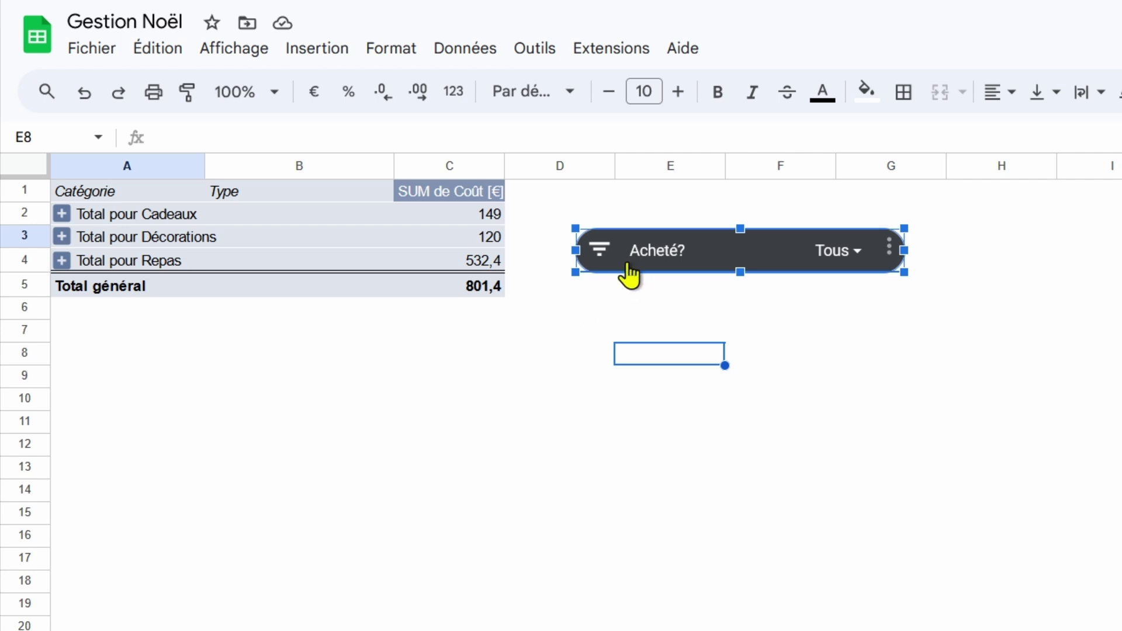
Test showing only unbought items by hiding Oui, then restore all items for a 801,4 total.
left_click(598, 251)
left_click(617, 460)
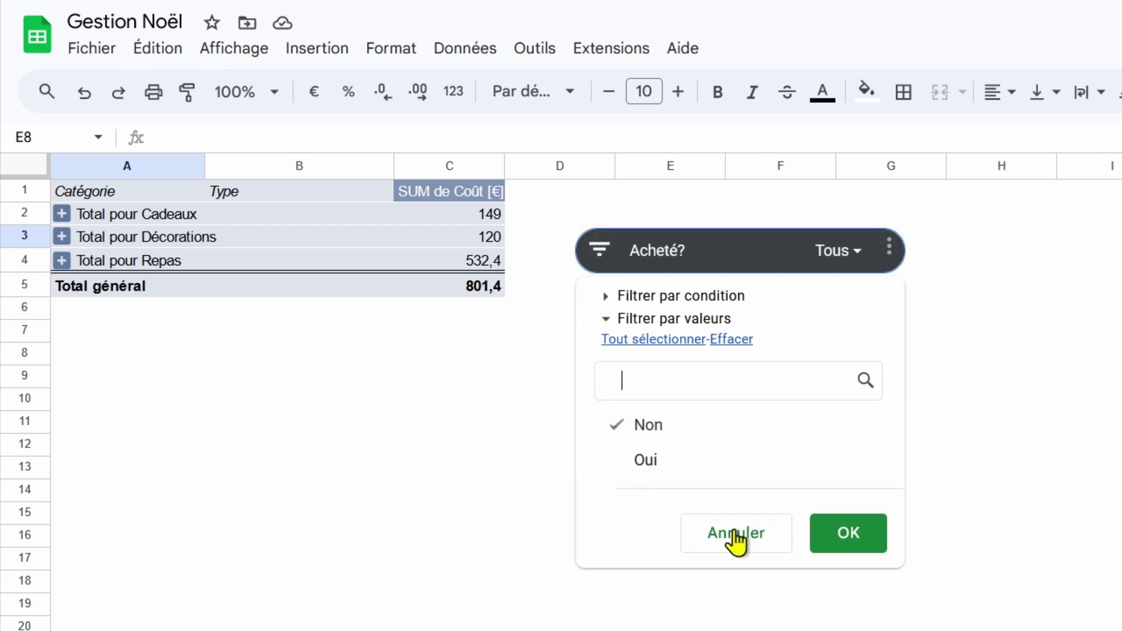
left_click(846, 537)
left_click(613, 270)
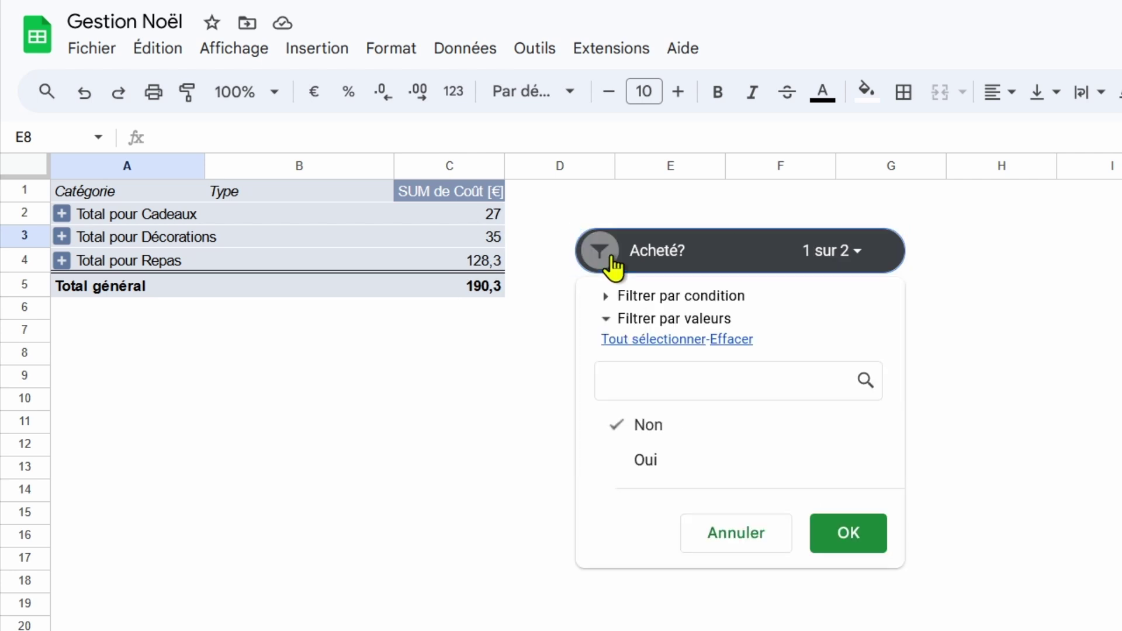
left_click(643, 460)
left_click(842, 535)
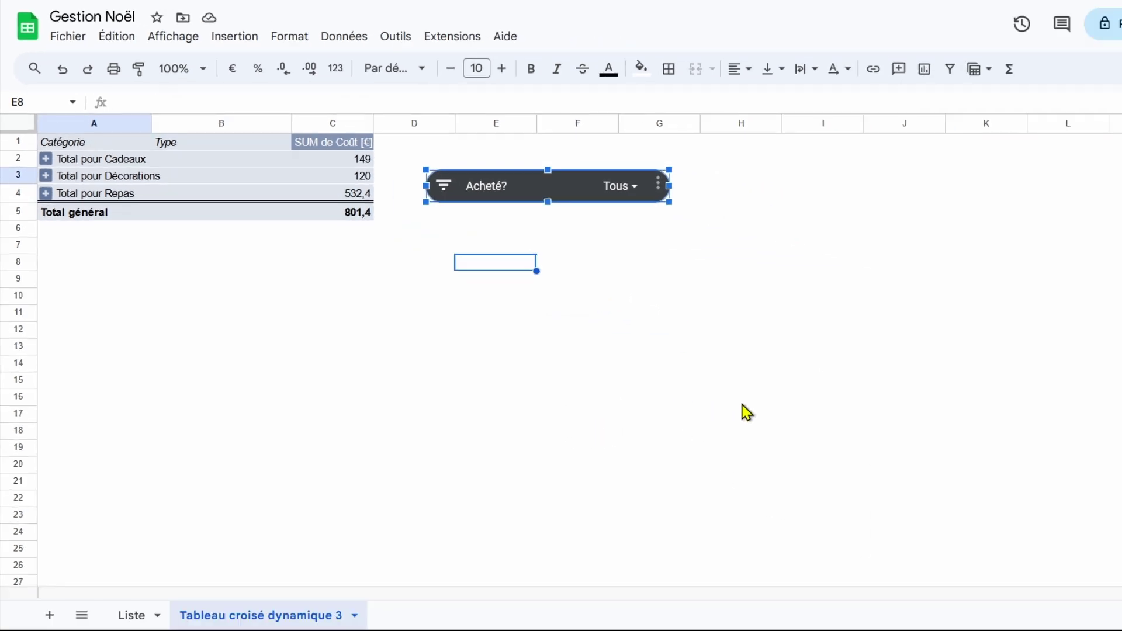
left_click(806, 416)
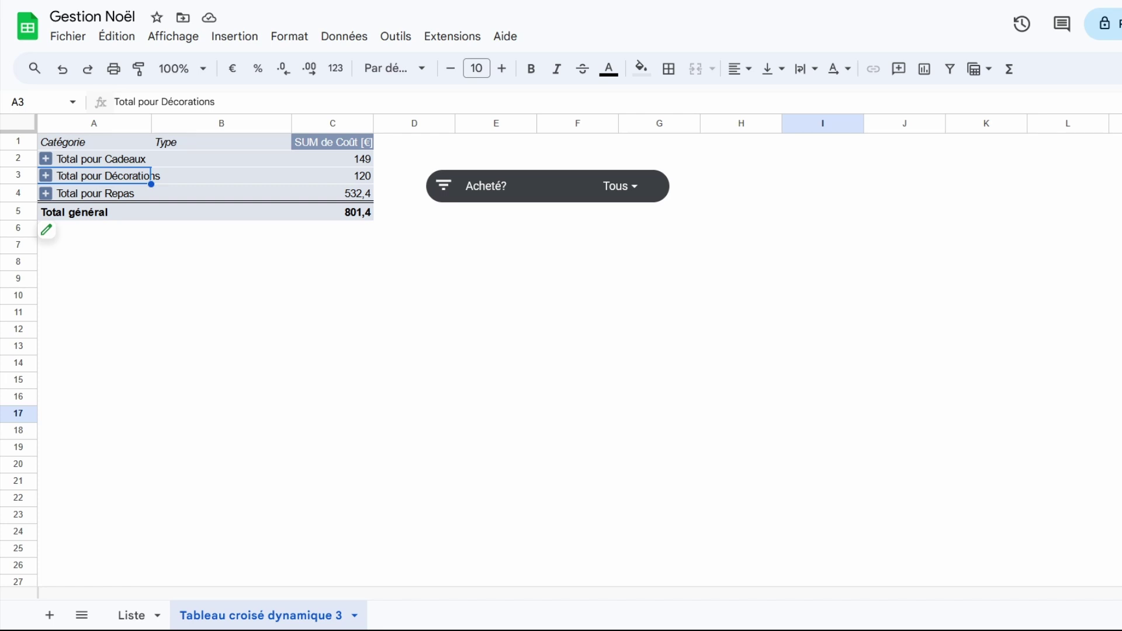